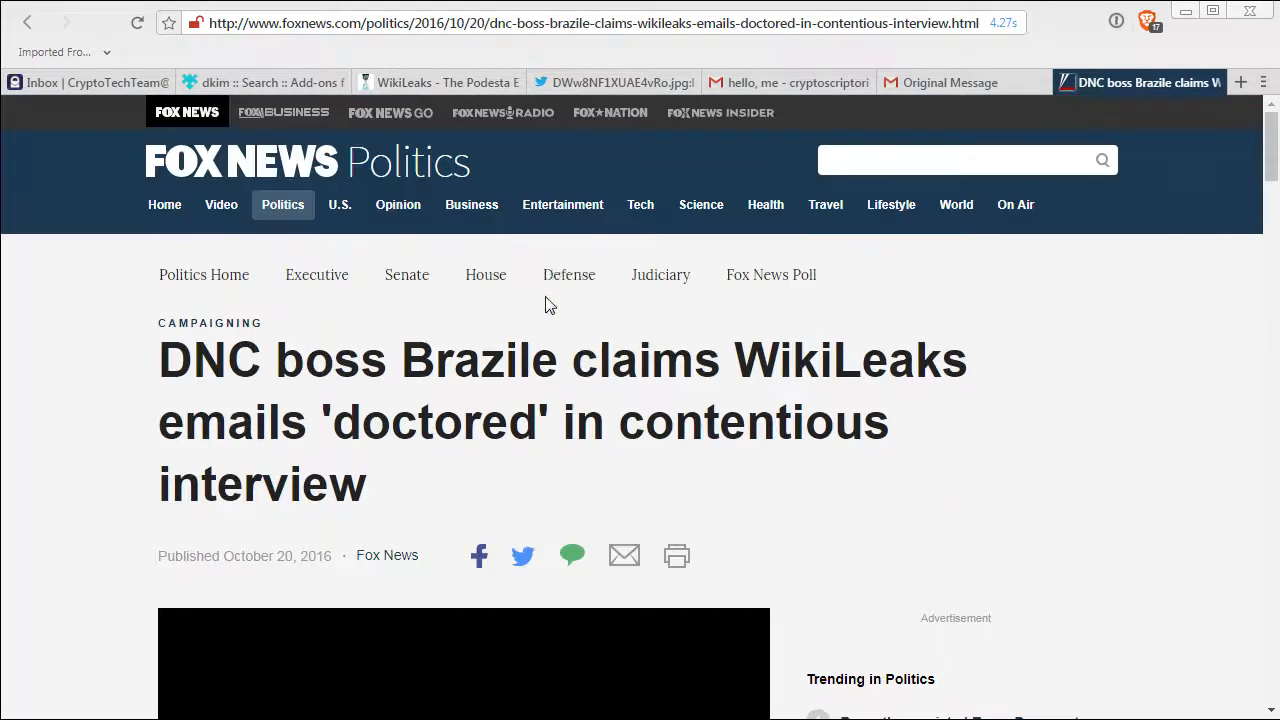
Review the WikiLeaks email "From time to time I get the questions in advance" and the image comparing two versions of the CNN email.
{"action": "left_click", "coordinate": [410, 86]}
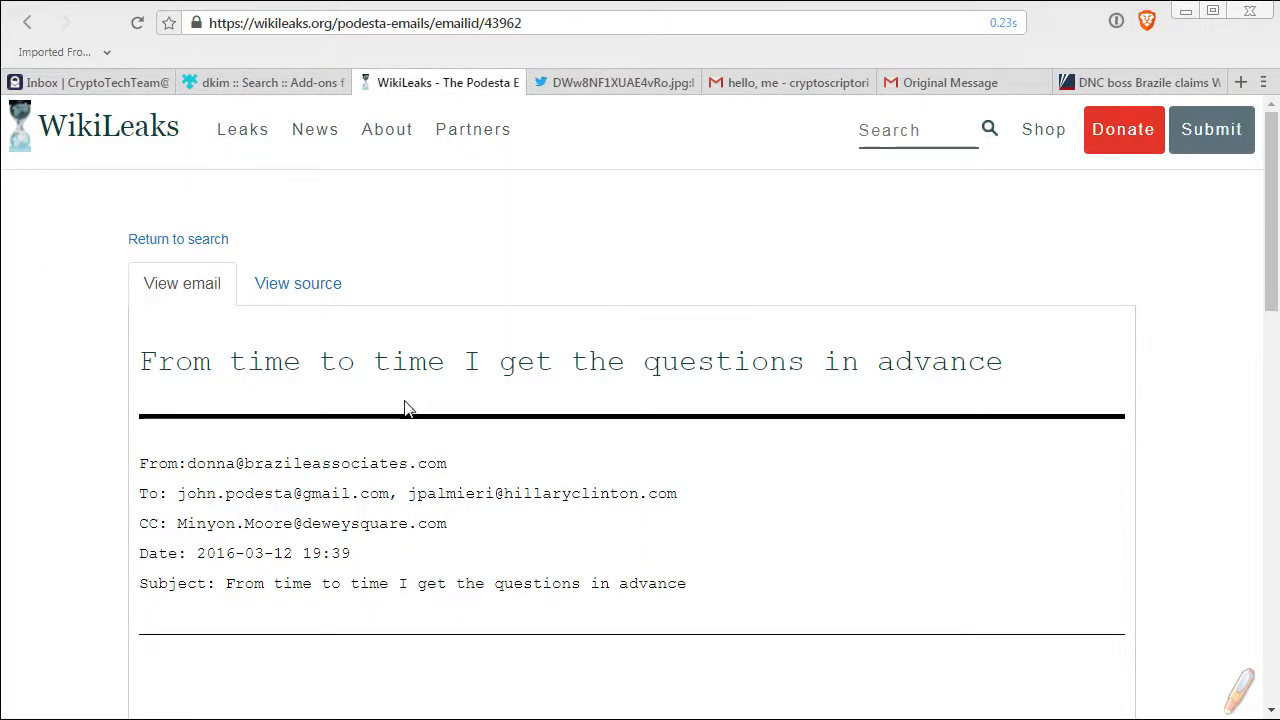
{"action": "scroll", "coordinate": [423, 390], "scroll_direction": "down", "scroll_amount": 5}
{"action": "scroll", "coordinate": [423, 385], "scroll_direction": "up", "scroll_amount": 5}
{"action": "left_click", "coordinate": [603, 84]}
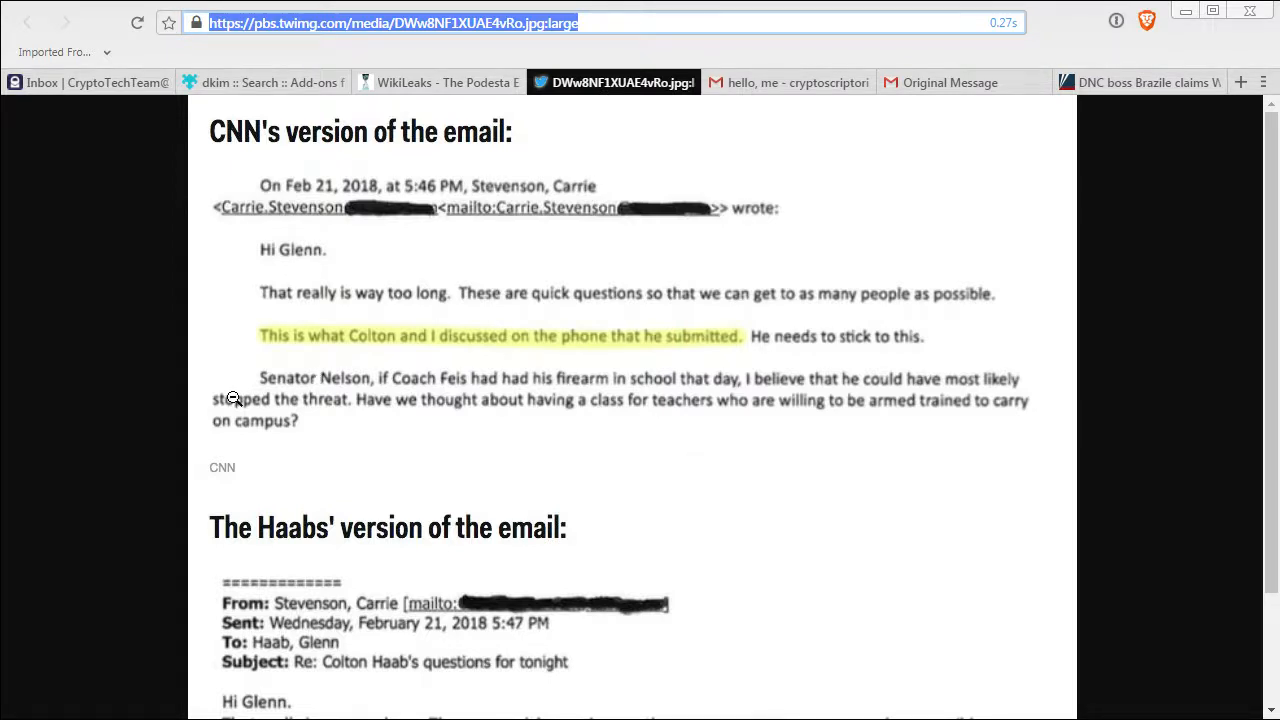
{"action": "scroll", "coordinate": [235, 399], "scroll_direction": "down", "scroll_amount": 2}
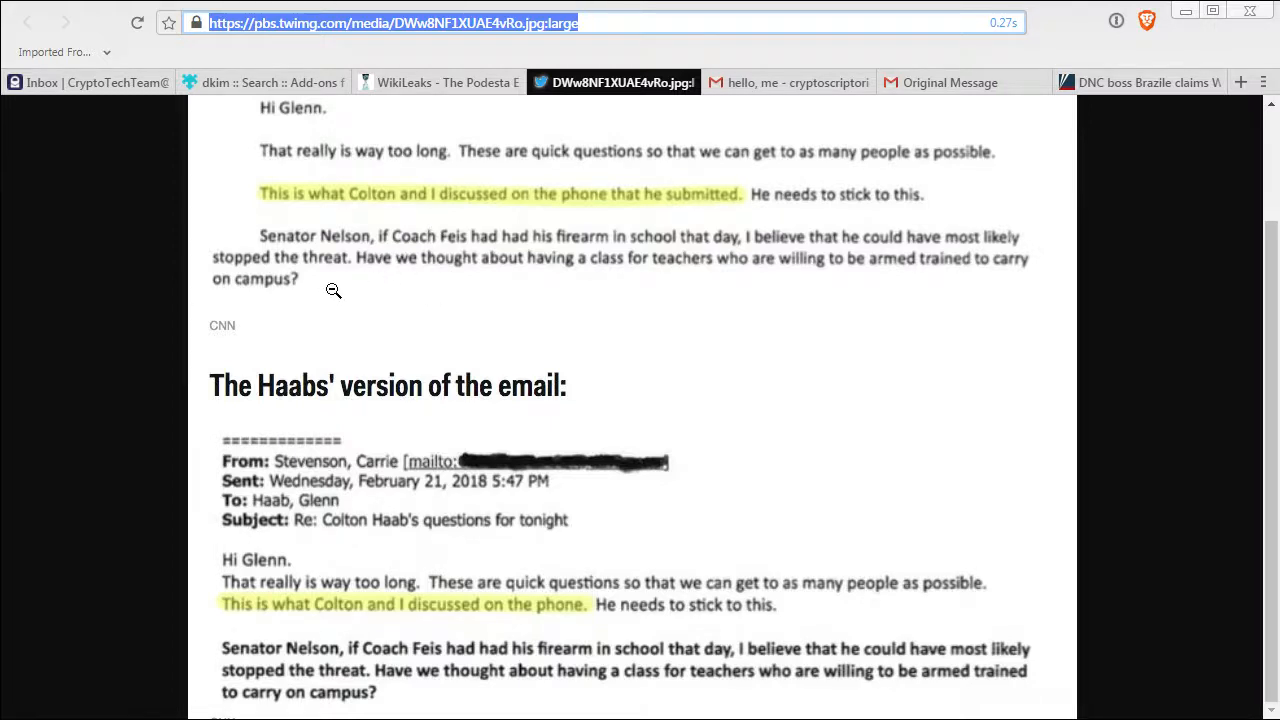
Review the Thunderbird add-on search results for "dkim", including DKIM Verifier and ThunderSec.
{"action": "left_click", "coordinate": [264, 82]}
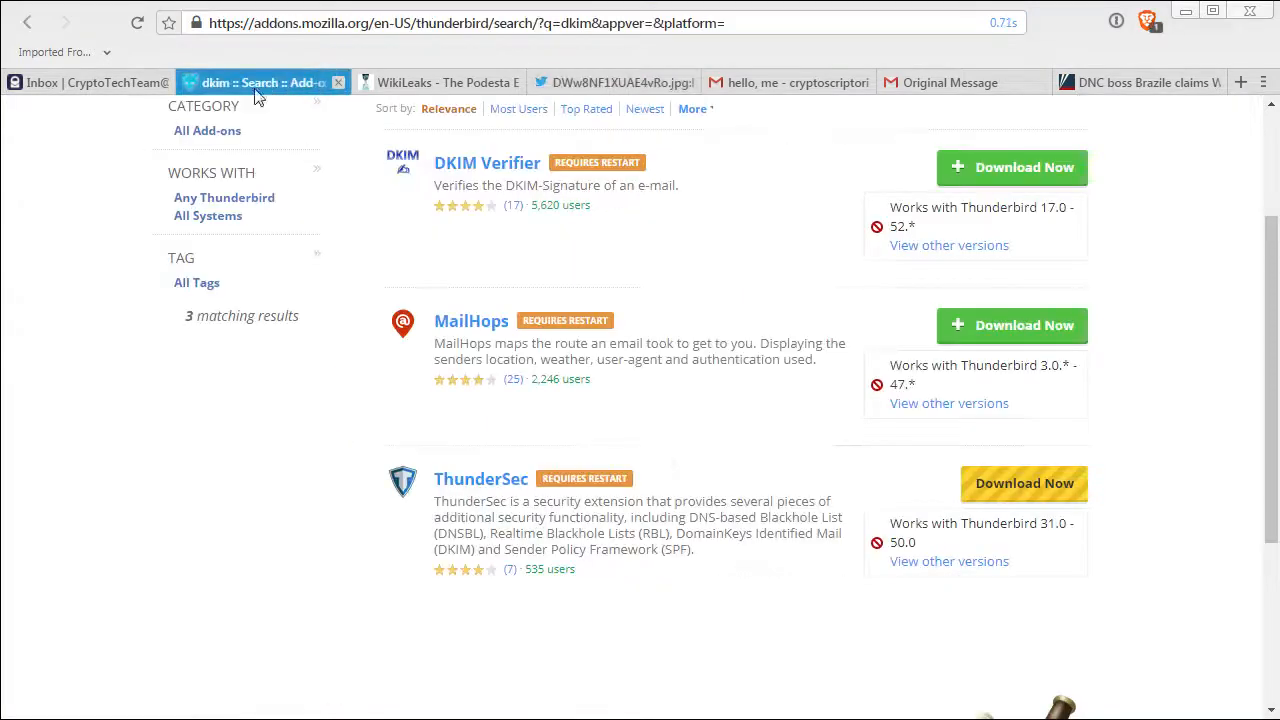
{"action": "scroll", "coordinate": [134, 600], "scroll_direction": "up", "scroll_amount": 2}
{"action": "mouse_move", "coordinate": [930, 133]}
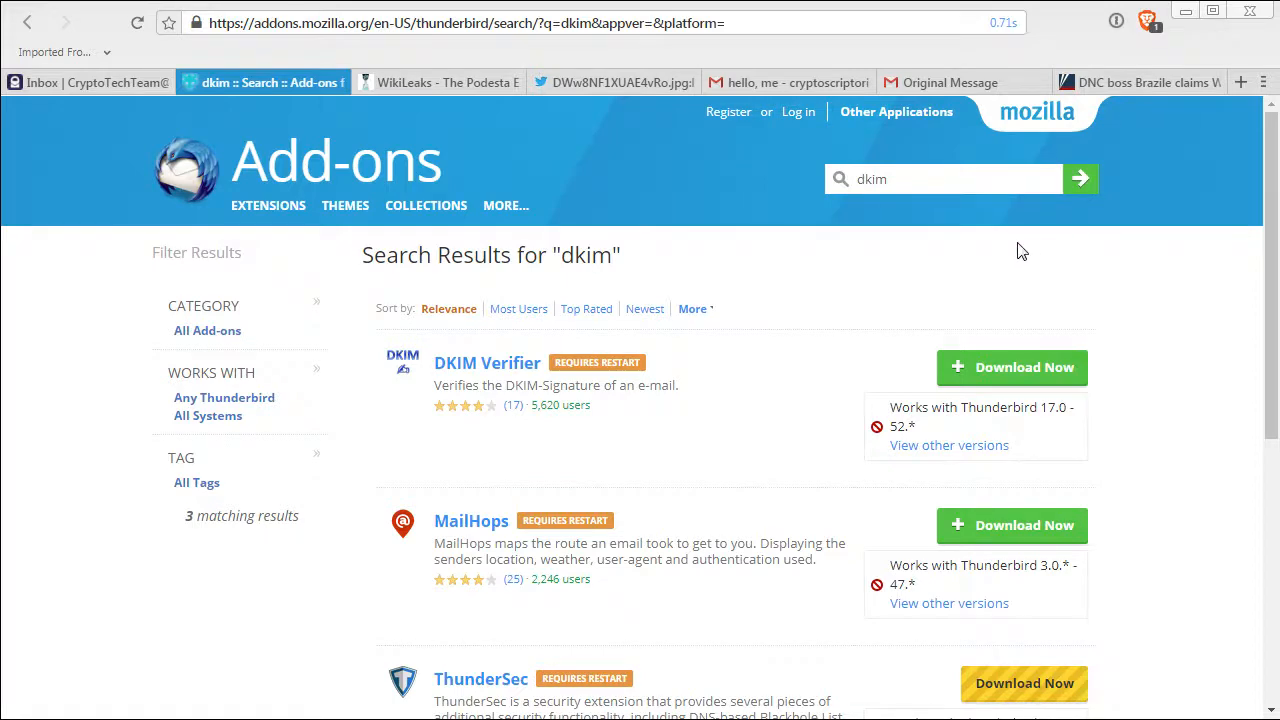
{"action": "left_click", "coordinate": [939, 174]}
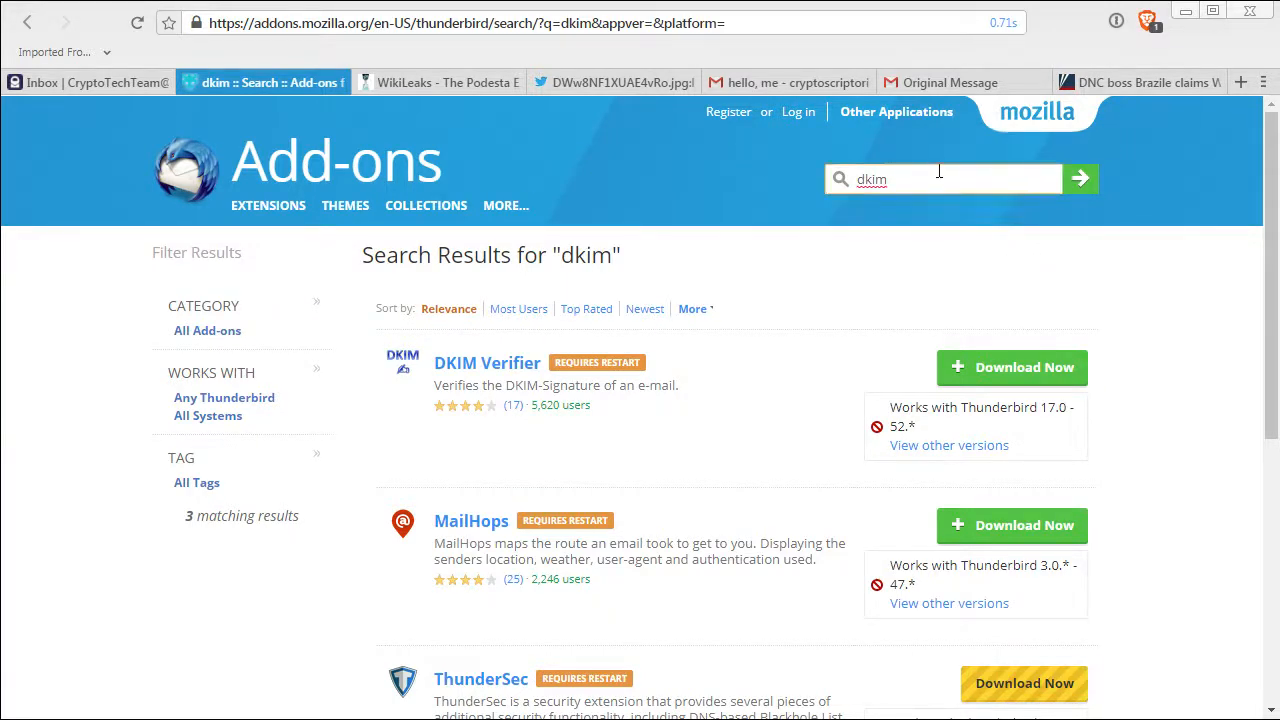
{"action": "scroll", "coordinate": [770, 268], "scroll_direction": "down", "scroll_amount": 2}
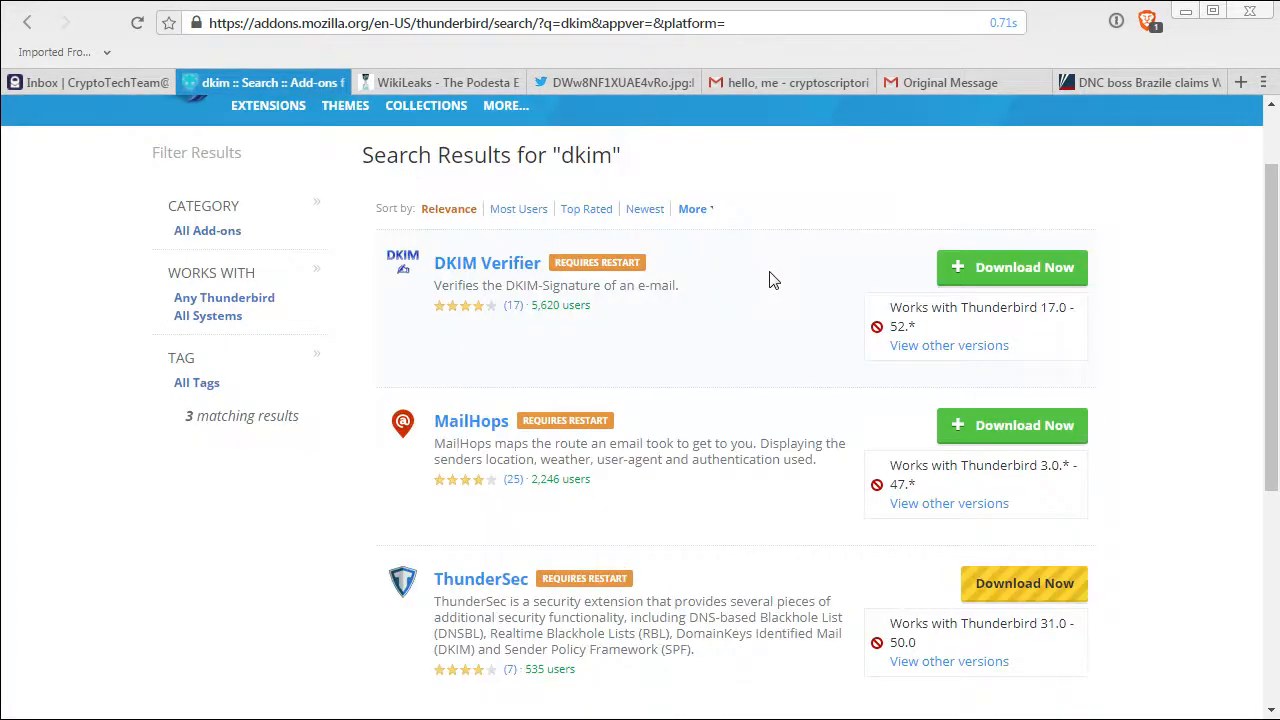
{"action": "scroll", "coordinate": [778, 285], "scroll_direction": "up", "scroll_amount": 1}
{"action": "right_click", "coordinate": [998, 270]}
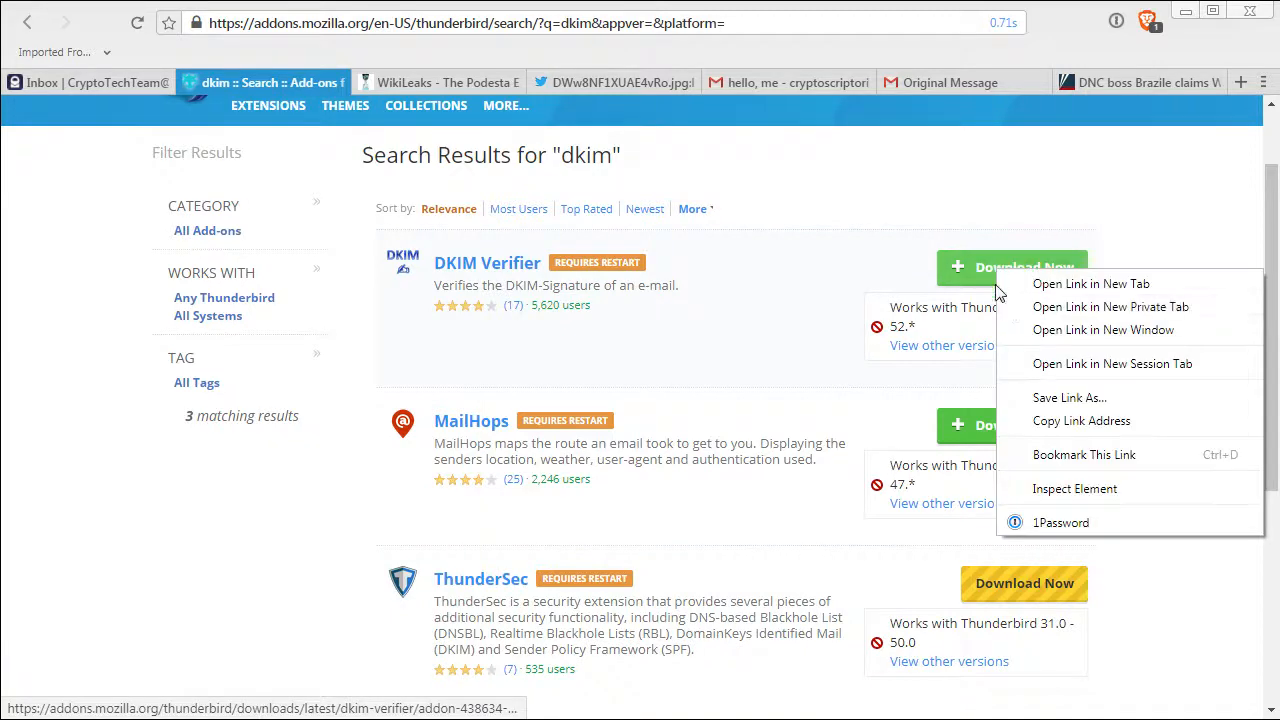
{"action": "left_click", "coordinate": [1140, 405]}
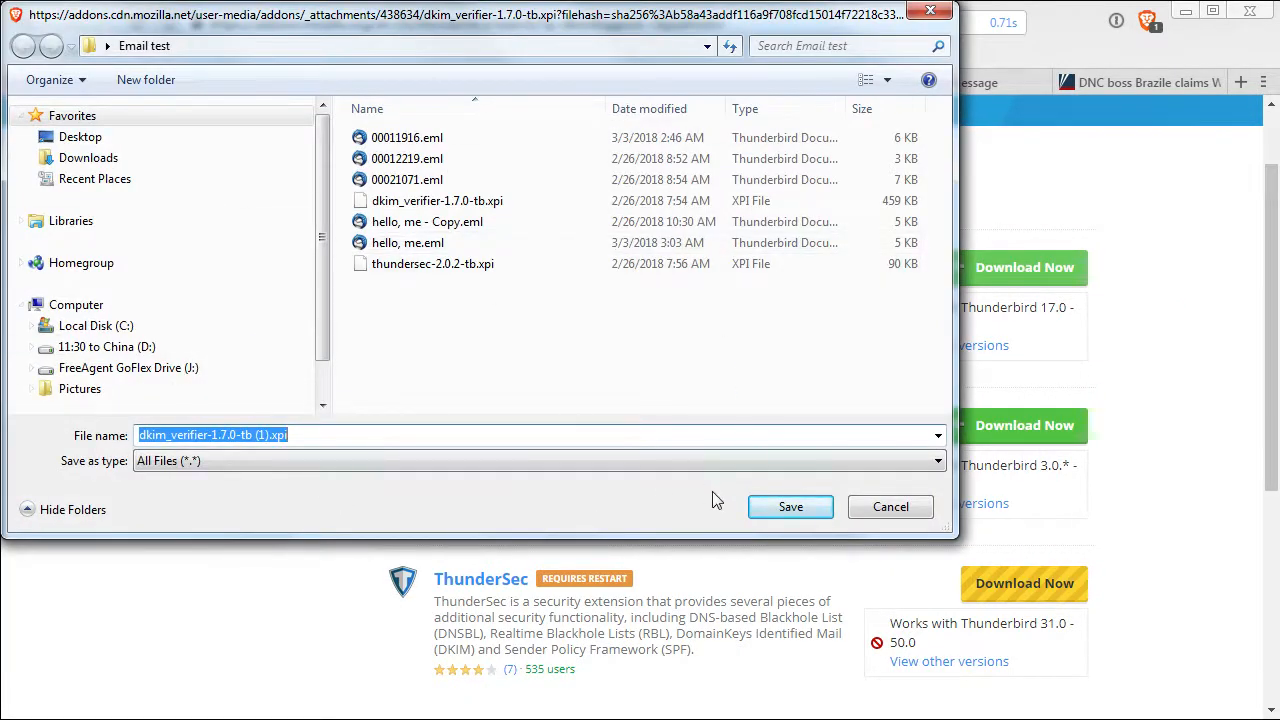
{"action": "left_click", "coordinate": [890, 509]}
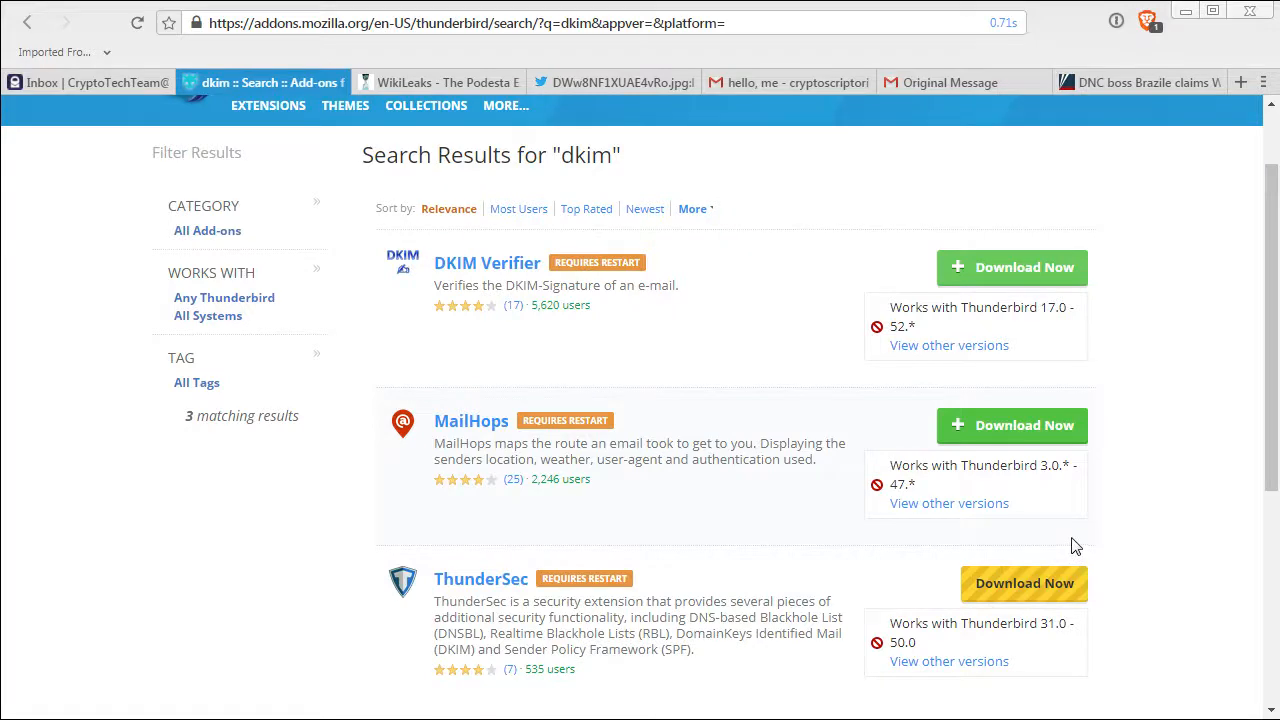
Switch to Thunderbird and view the installed extensions in the Add-ons Manager.
{"action": "left_click", "coordinate": [490, 718]}
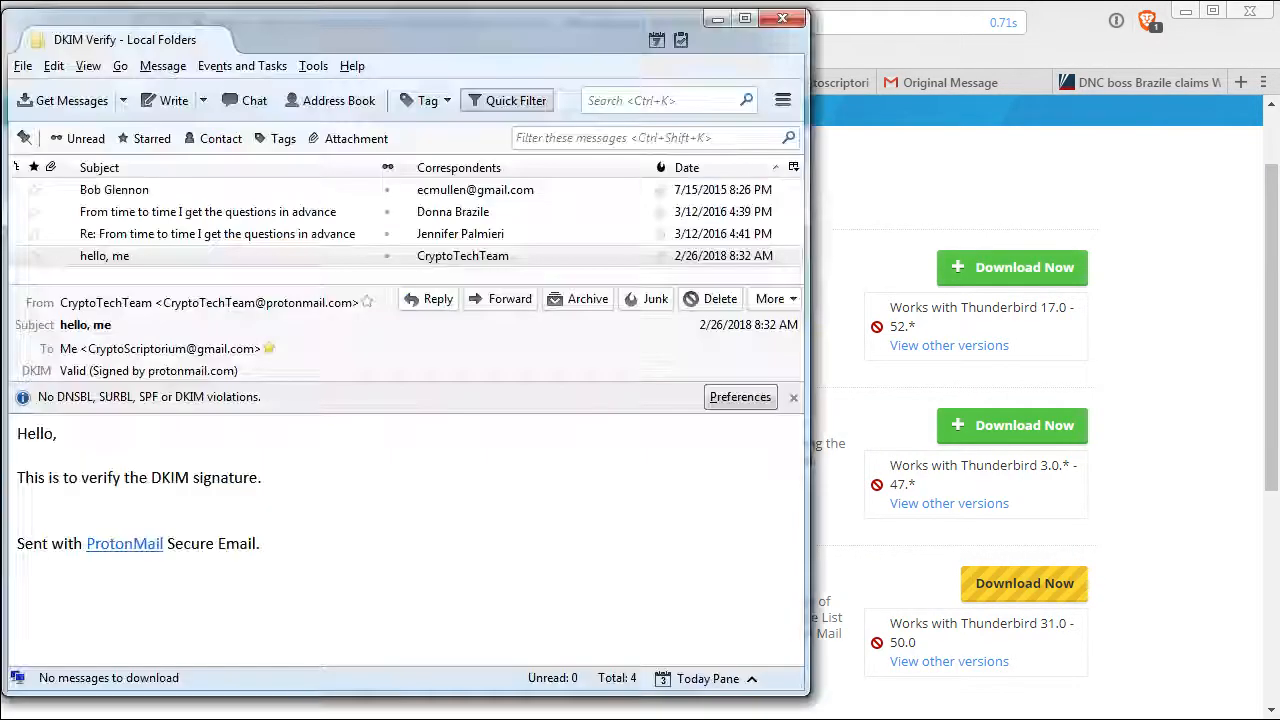
{"action": "left_click", "coordinate": [312, 66]}
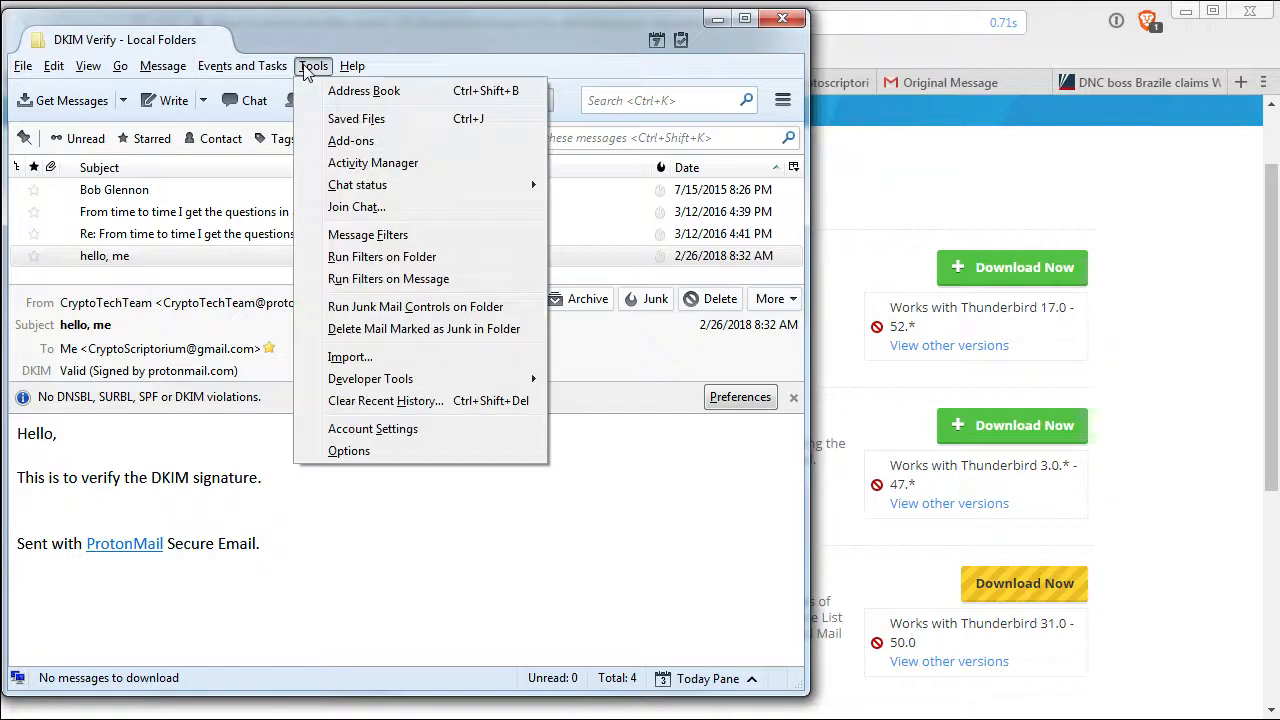
{"action": "left_click", "coordinate": [390, 141]}
{"action": "left_click", "coordinate": [40, 160]}
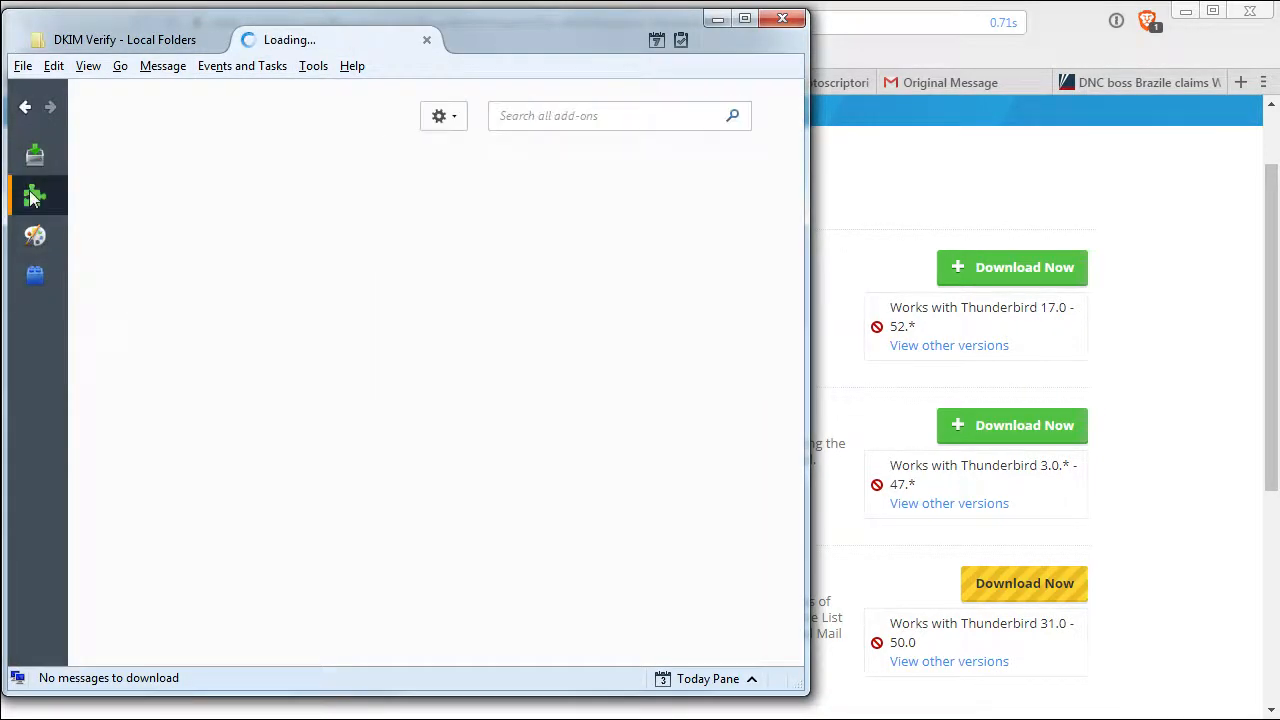
{"action": "left_click", "coordinate": [452, 119]}
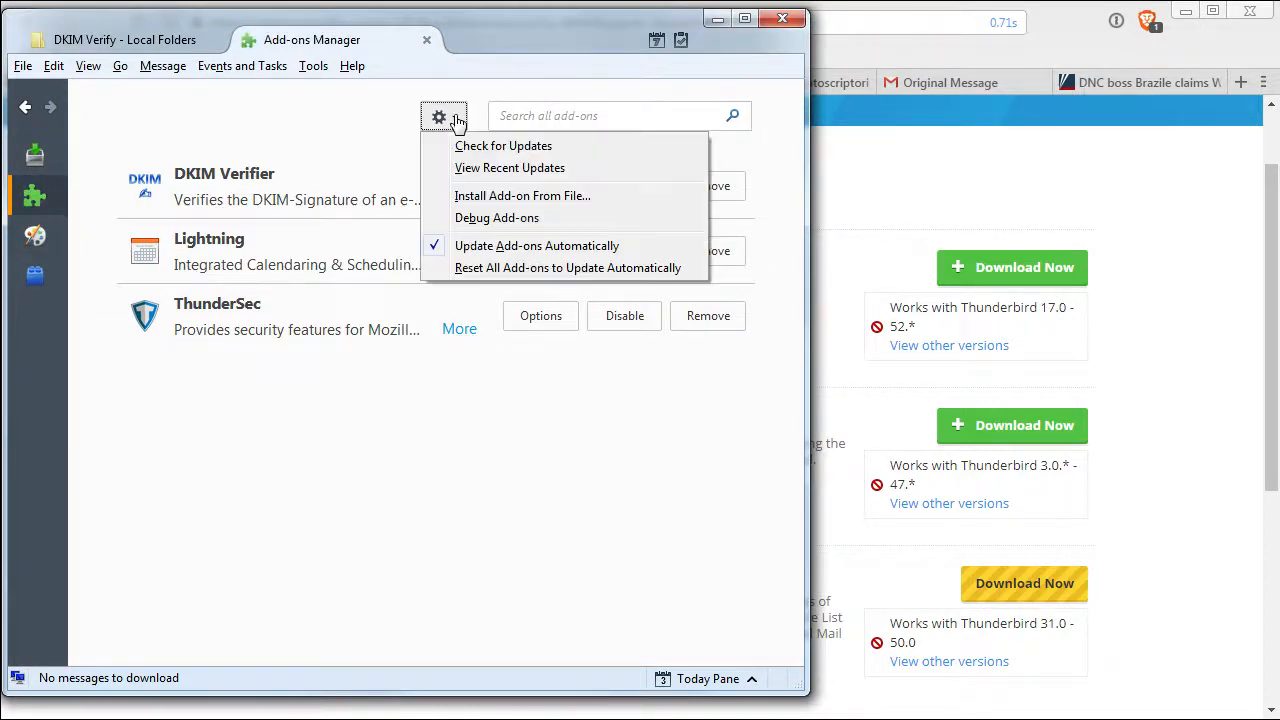
{"action": "left_click", "coordinate": [512, 196]}
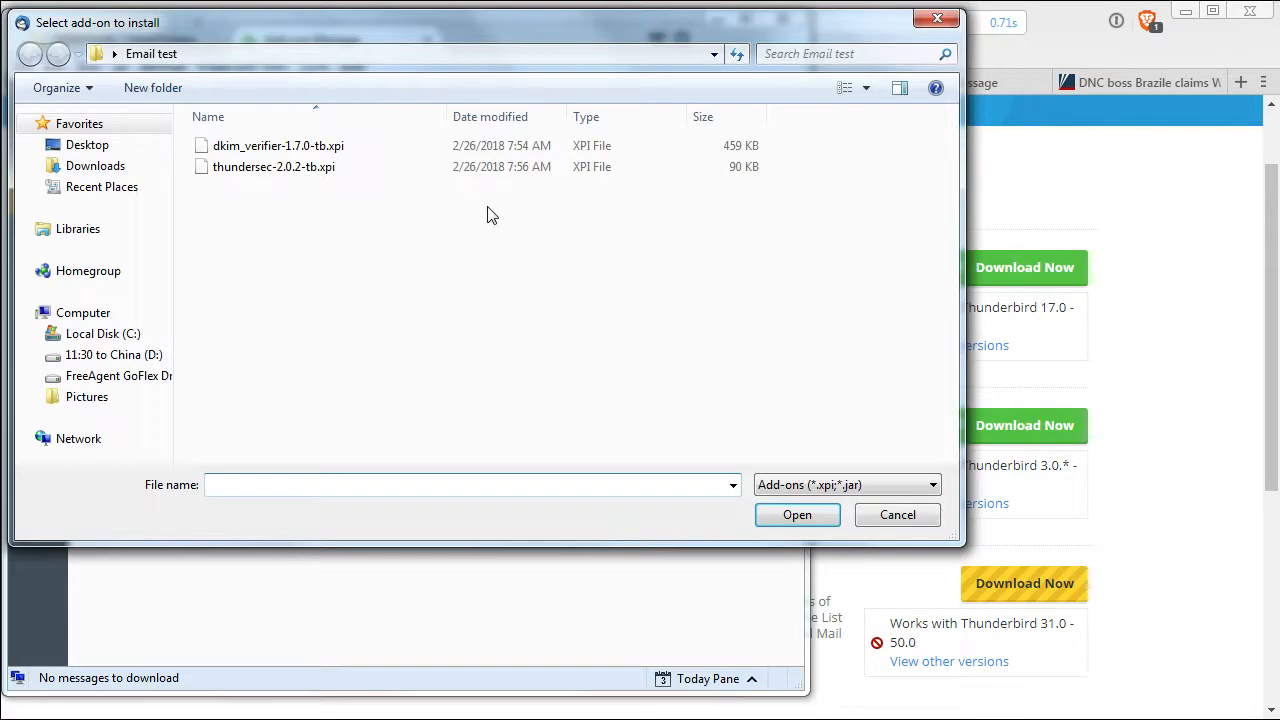
{"action": "left_click", "coordinate": [937, 19]}
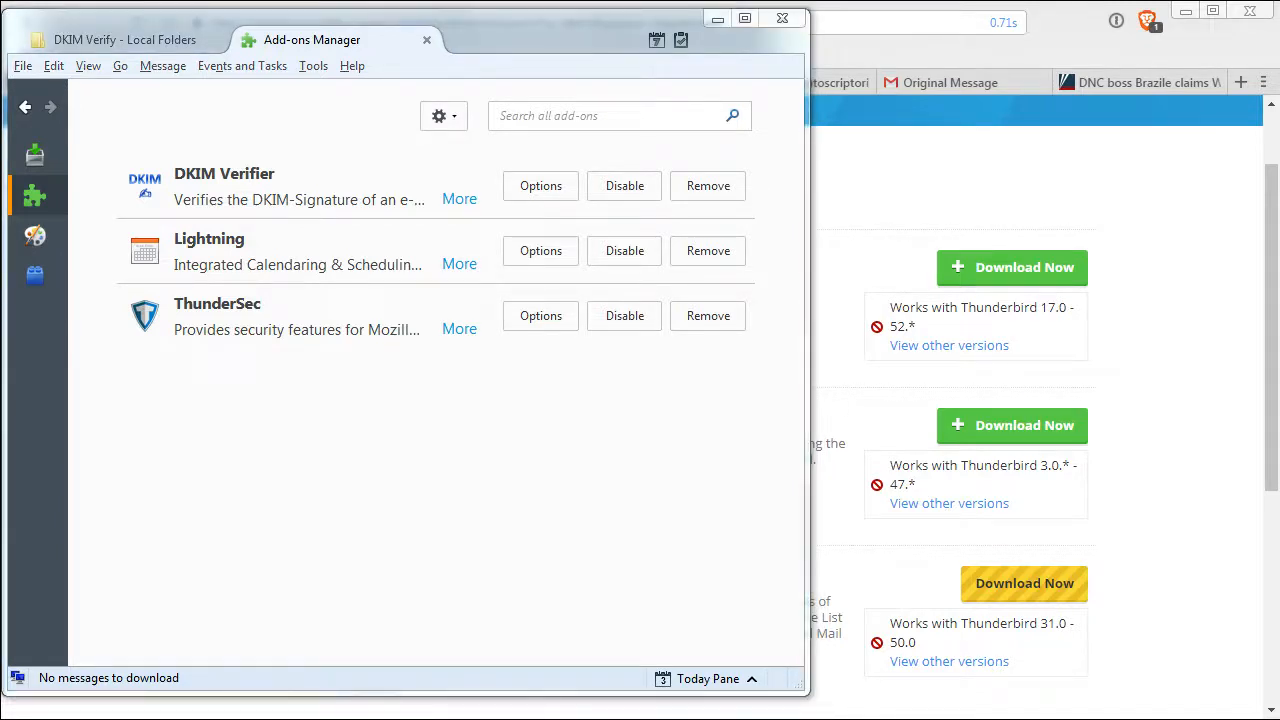
{"action": "middle_click", "coordinate": [363, 47]}
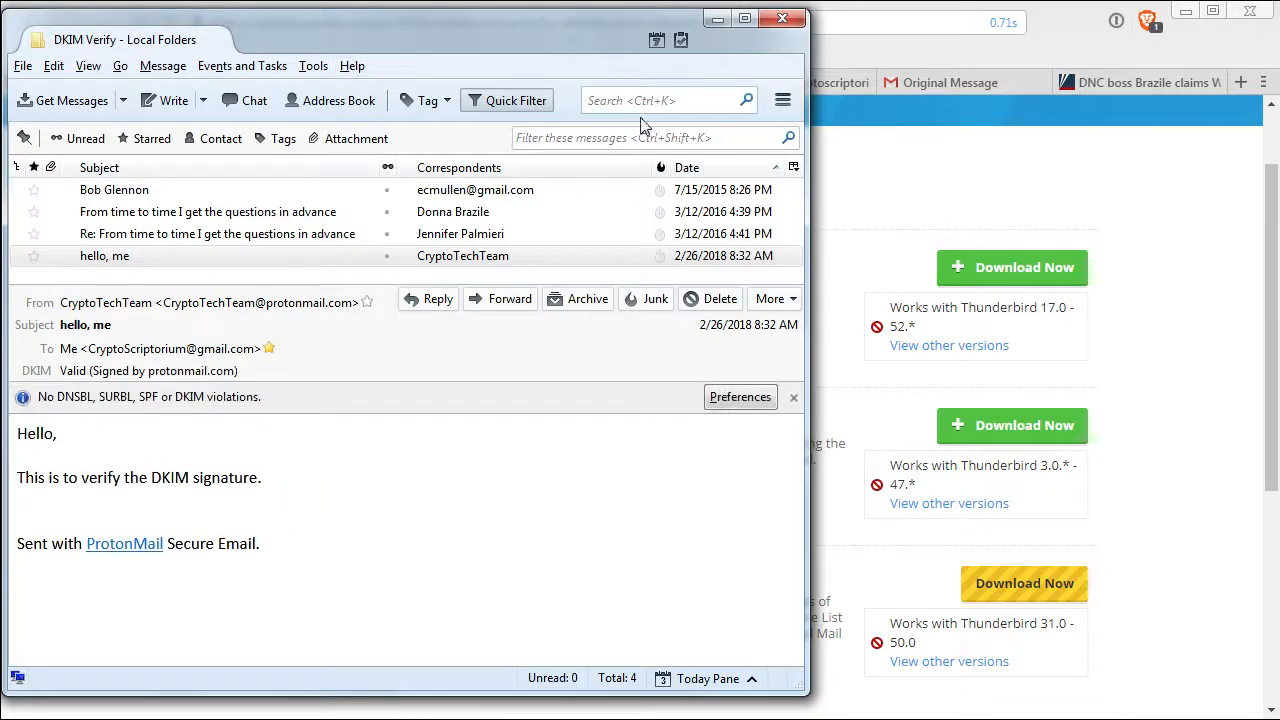
Switch back to the browser and inspect the sender and signing details of the "hello, me" email in Gmail.
{"action": "left_click", "coordinate": [975, 53]}
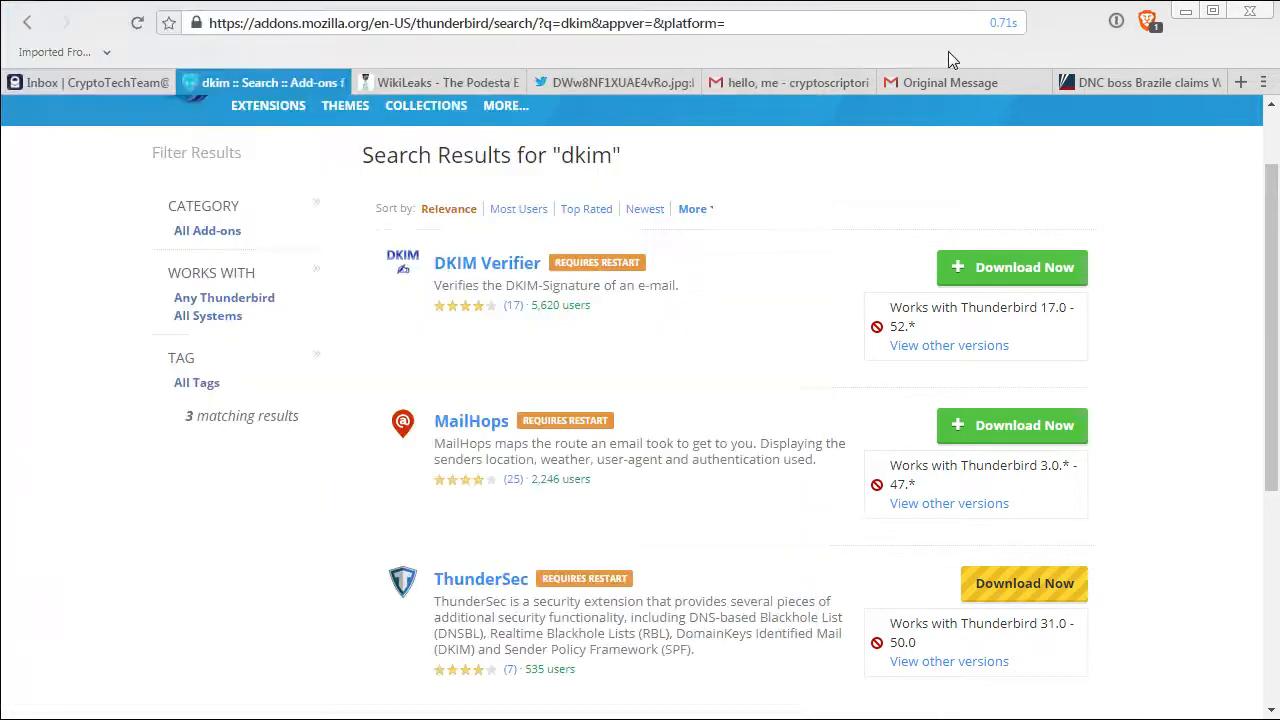
{"action": "left_click", "coordinate": [776, 83]}
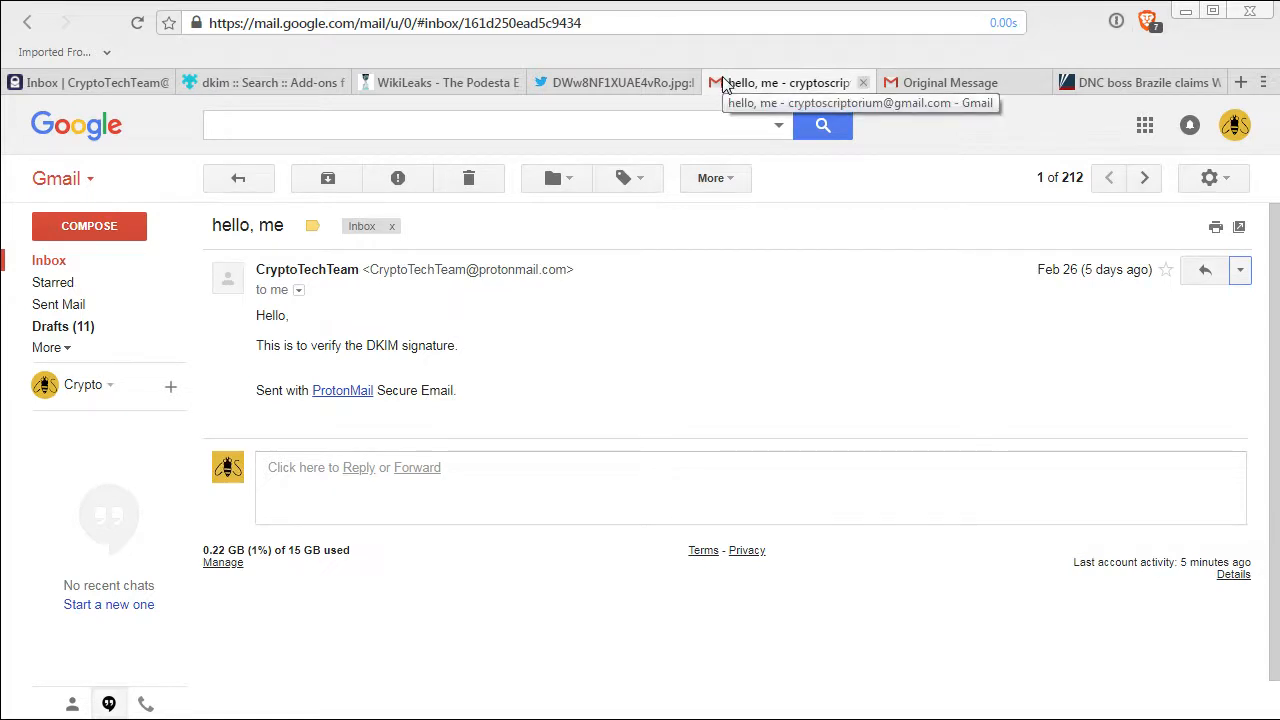
{"action": "left_click", "coordinate": [299, 290]}
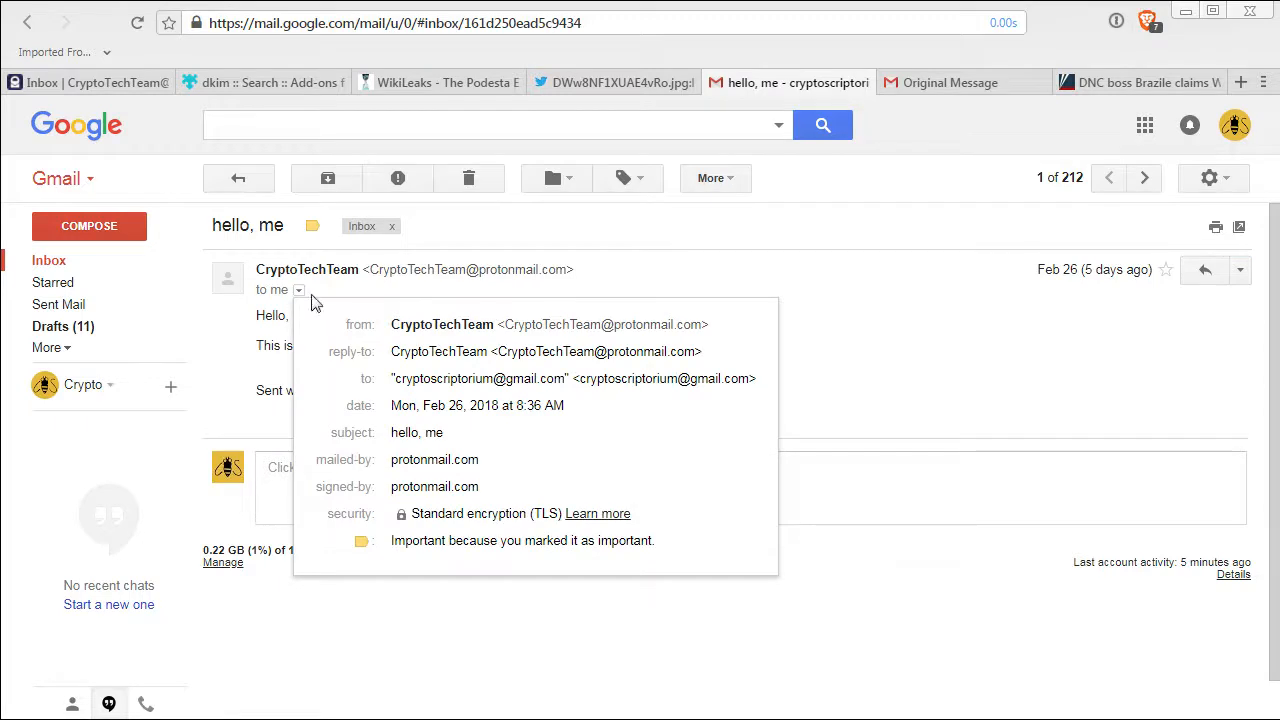
{"action": "left_click", "coordinate": [1027, 354]}
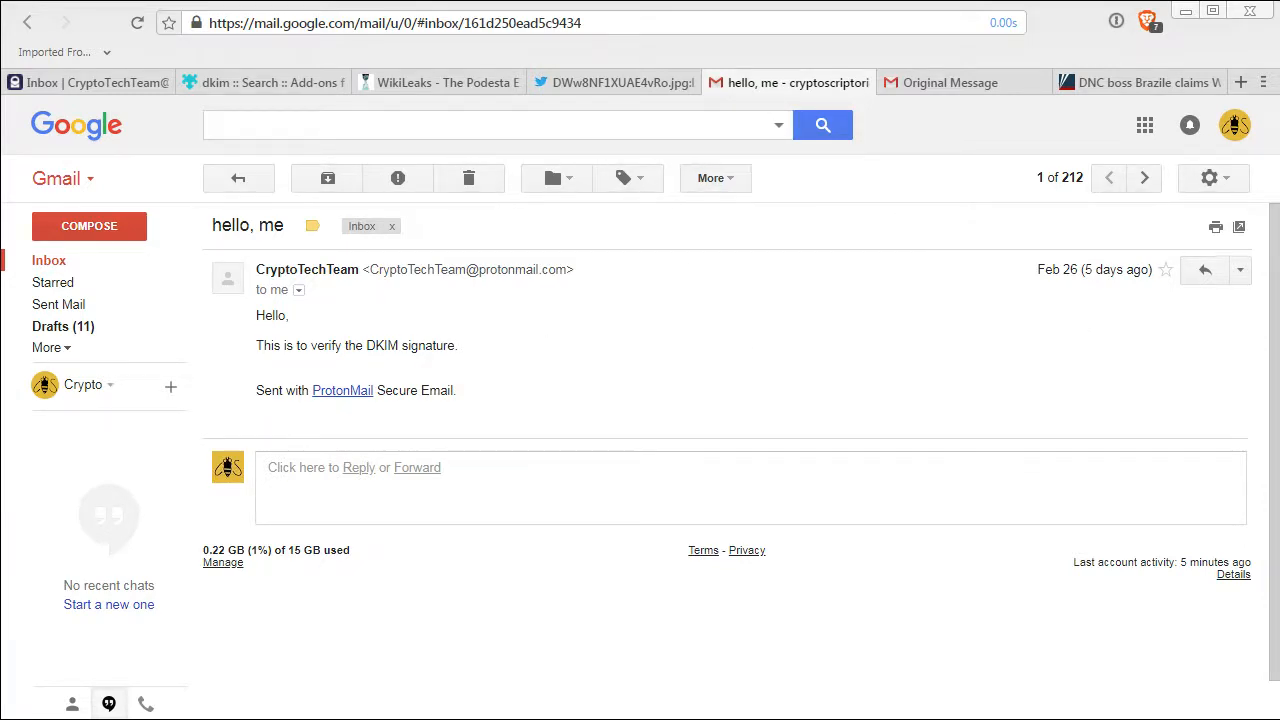
Show the original of the "hello, me" message and look through its raw headers and source.
{"action": "left_click", "coordinate": [1240, 272]}
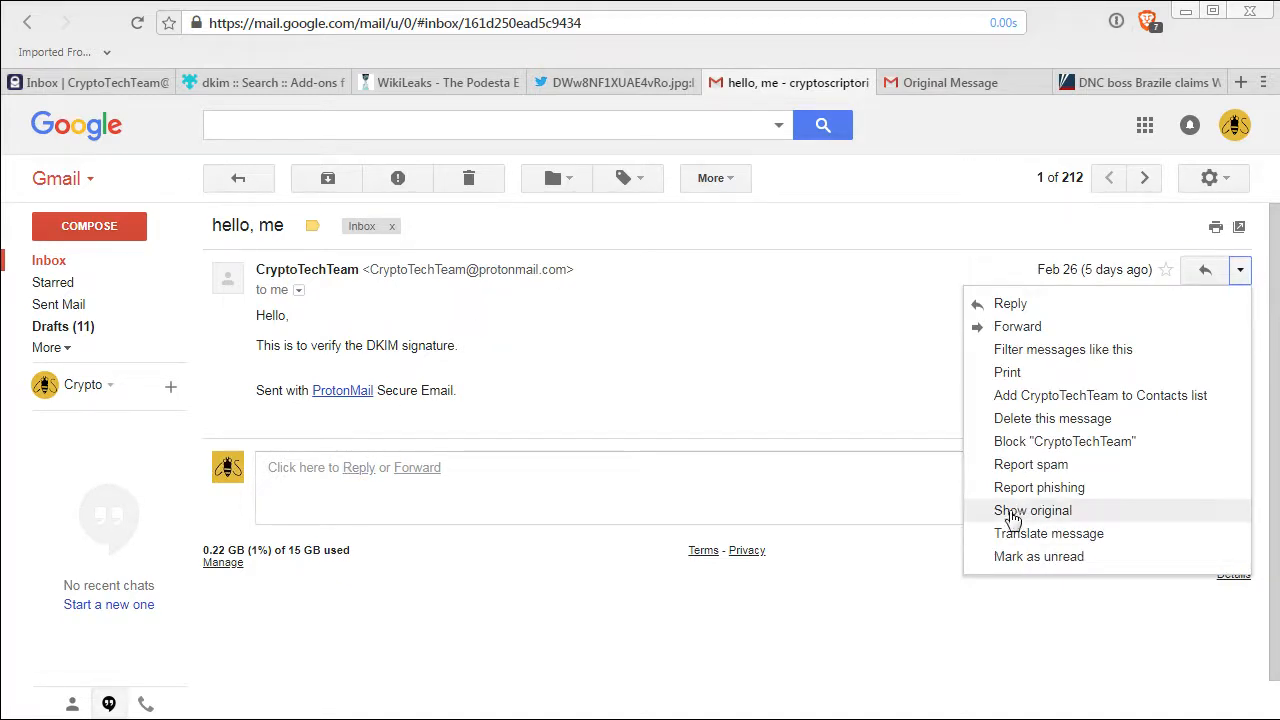
{"action": "left_click", "coordinate": [941, 85]}
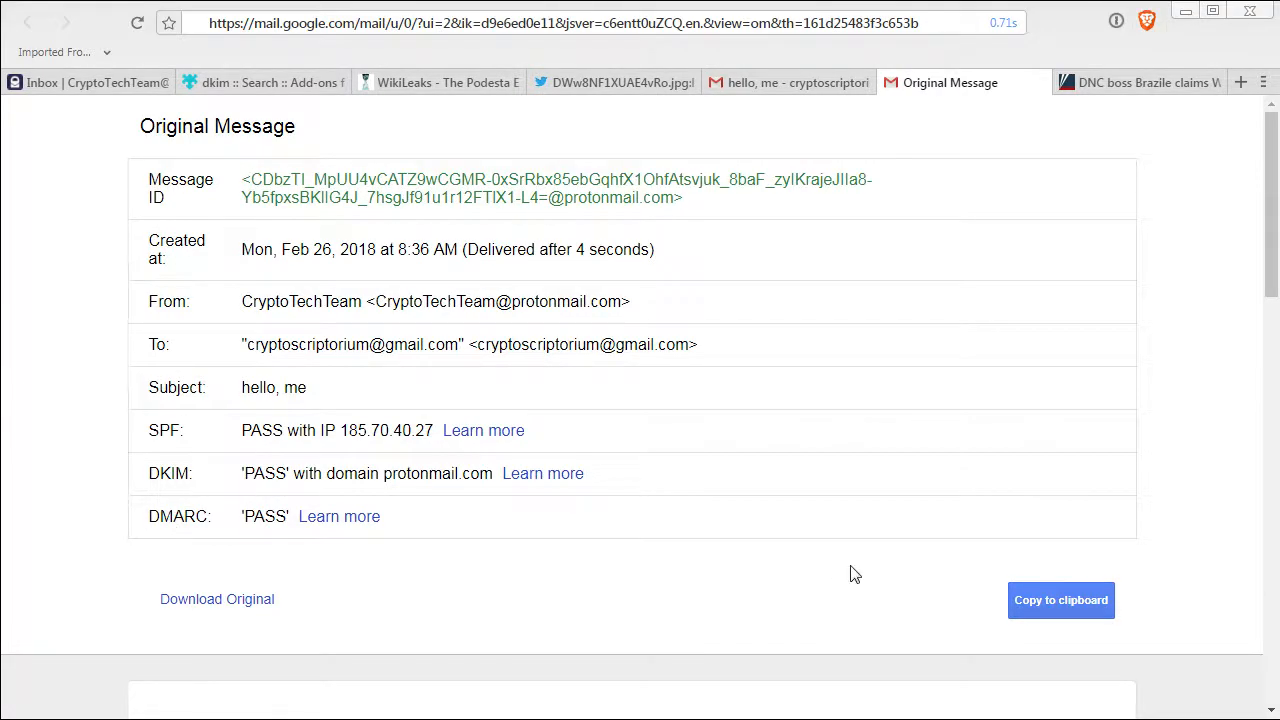
{"action": "scroll", "coordinate": [940, 225], "scroll_direction": "down", "scroll_amount": 20}
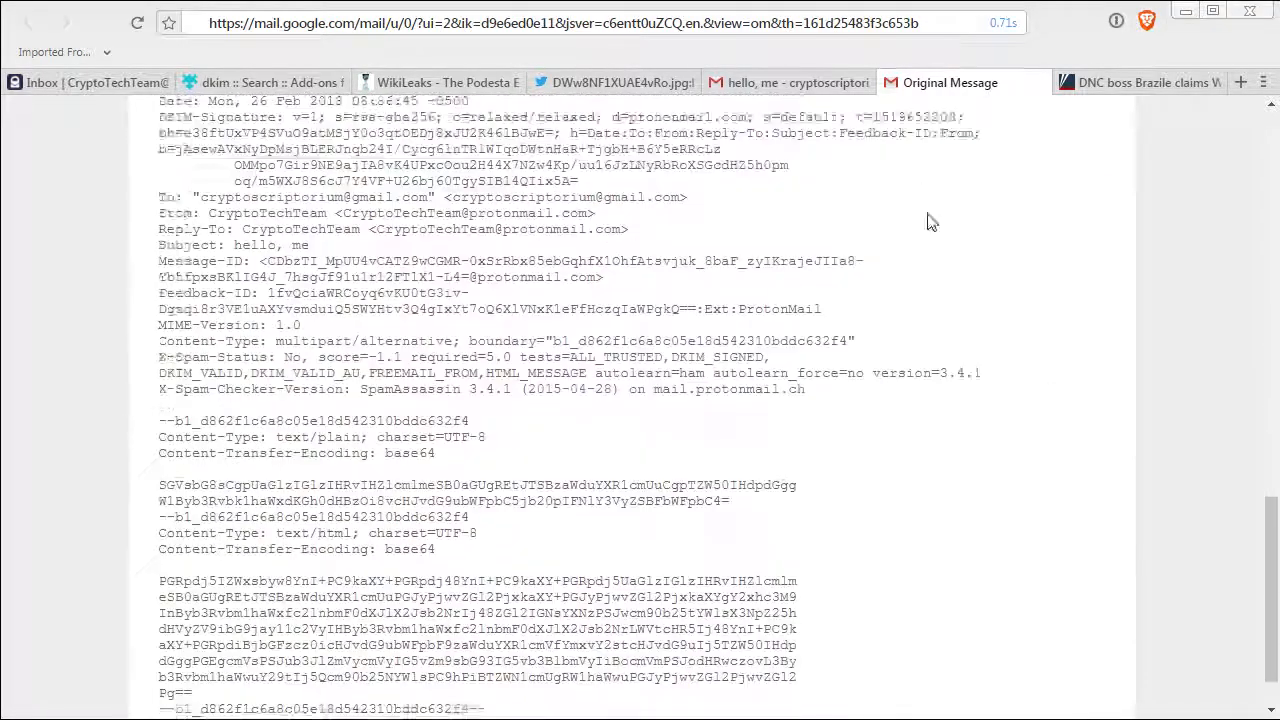
{"action": "scroll", "coordinate": [862, 200], "scroll_direction": "down", "scroll_amount": 1}
{"action": "scroll", "coordinate": [840, 240], "scroll_direction": "up", "scroll_amount": 20}
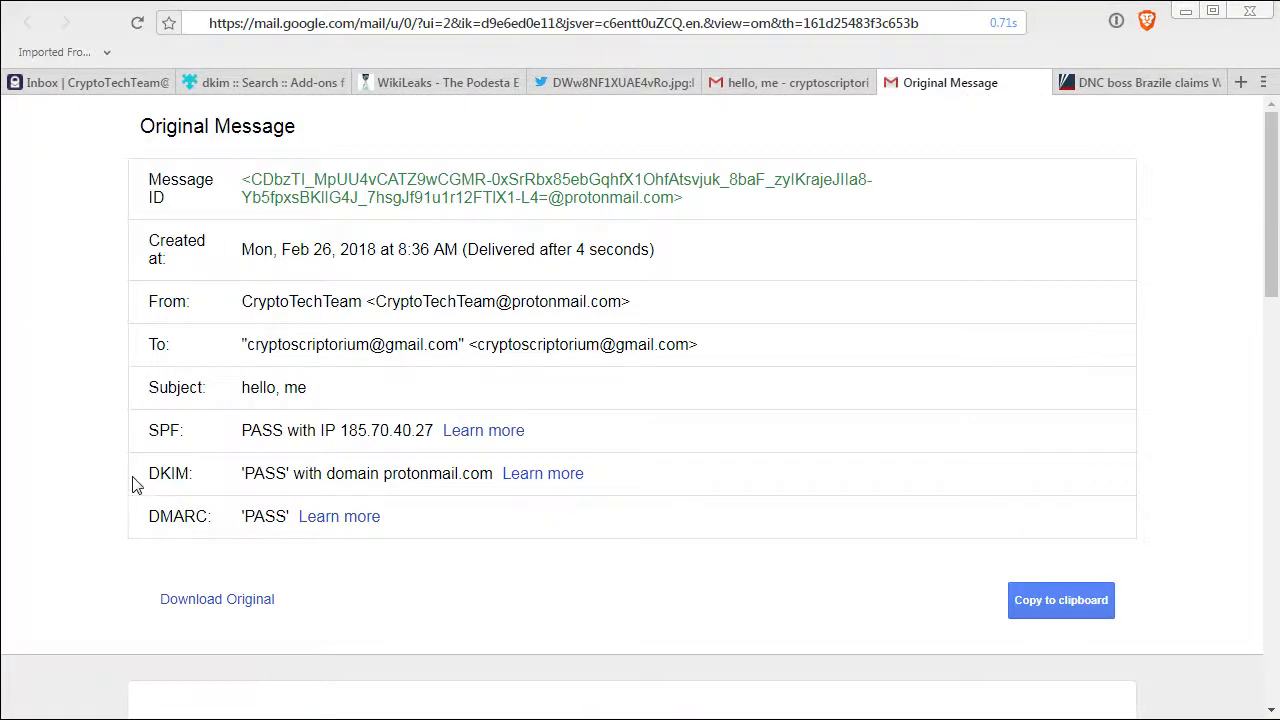
Highlight the DKIM row in the original message summary to examine its verification result.
{"action": "left_click_drag", "start_coordinate": [150, 473], "coordinate": [651, 480]}
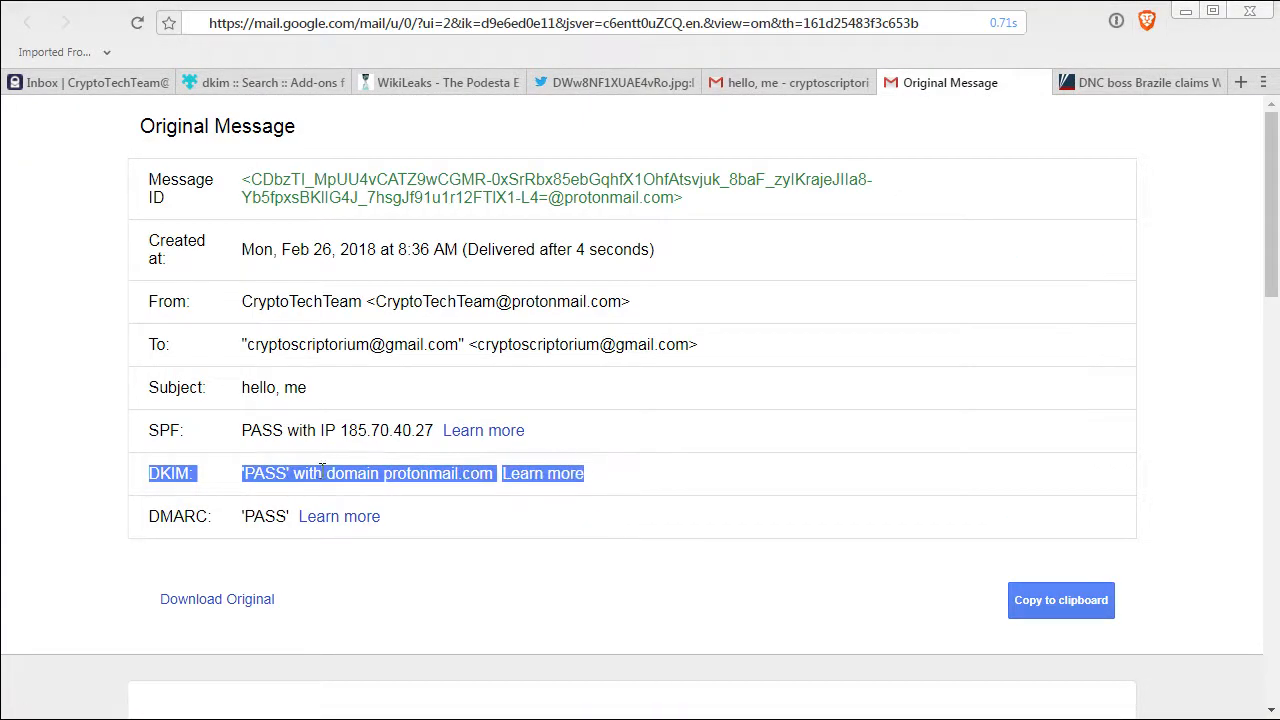
{"action": "left_click", "coordinate": [268, 473]}
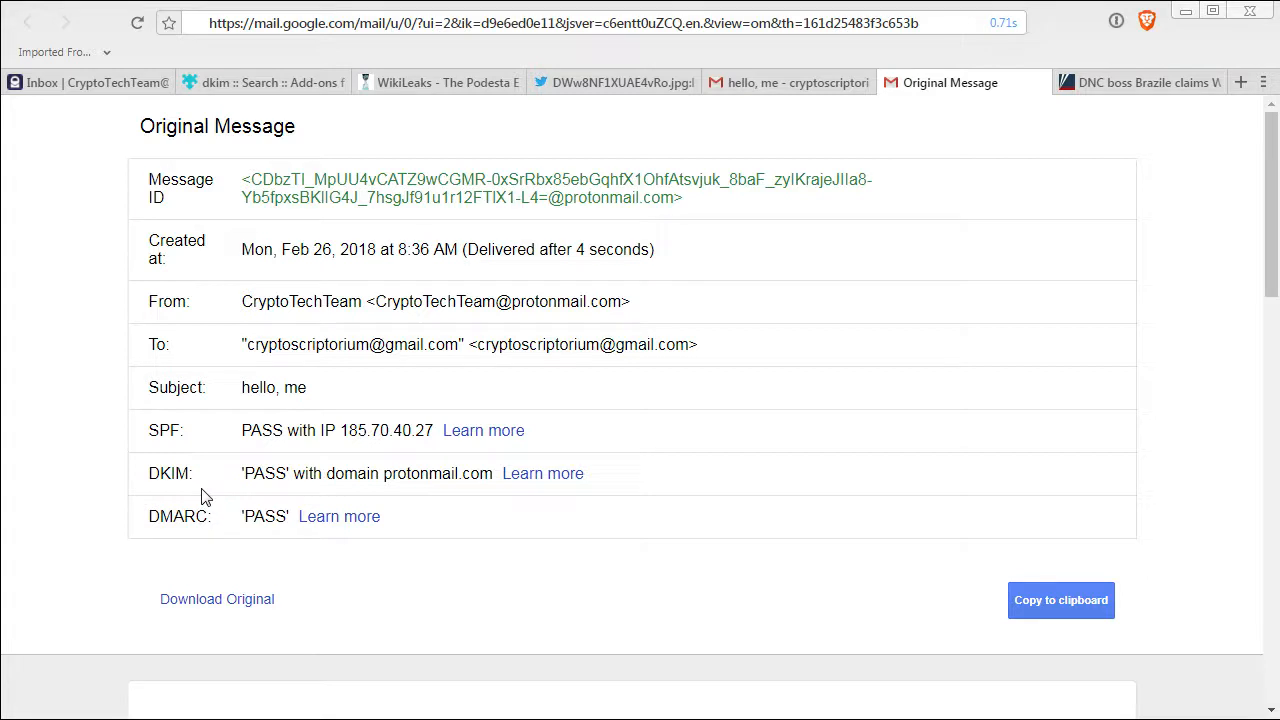
{"action": "left_click_drag", "start_coordinate": [107, 476], "coordinate": [432, 478]}
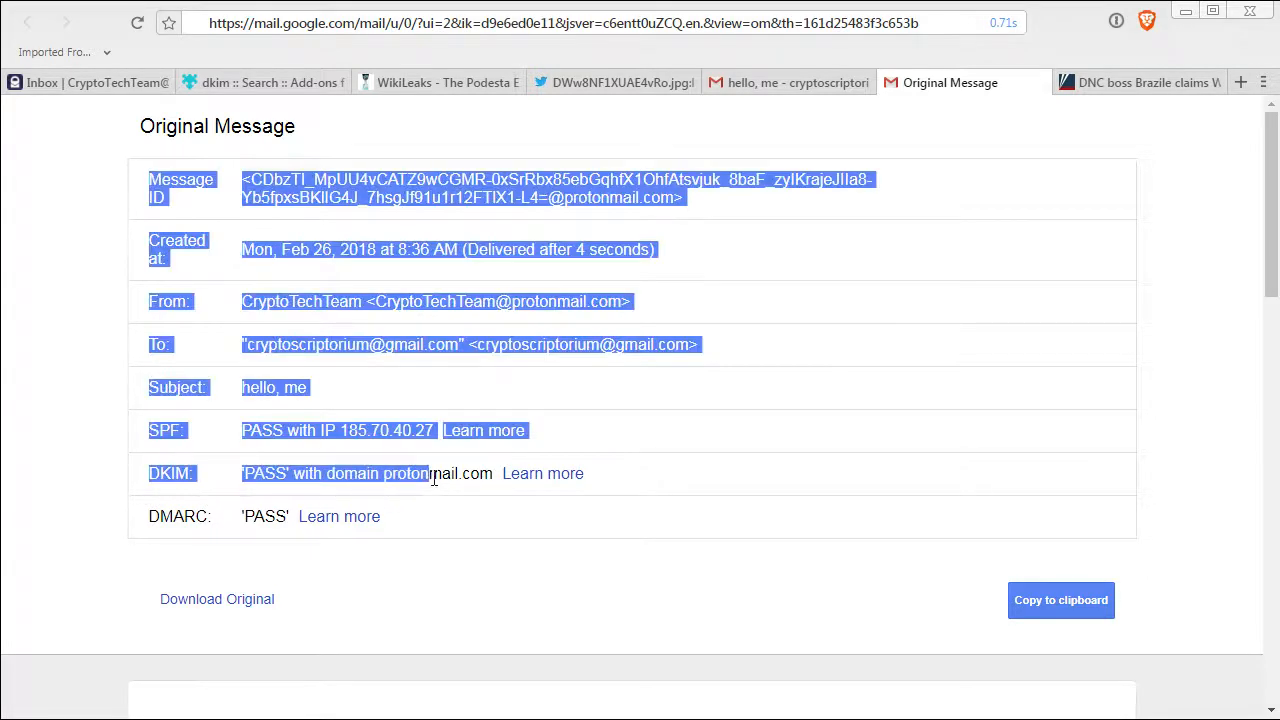
{"action": "left_click", "coordinate": [434, 478]}
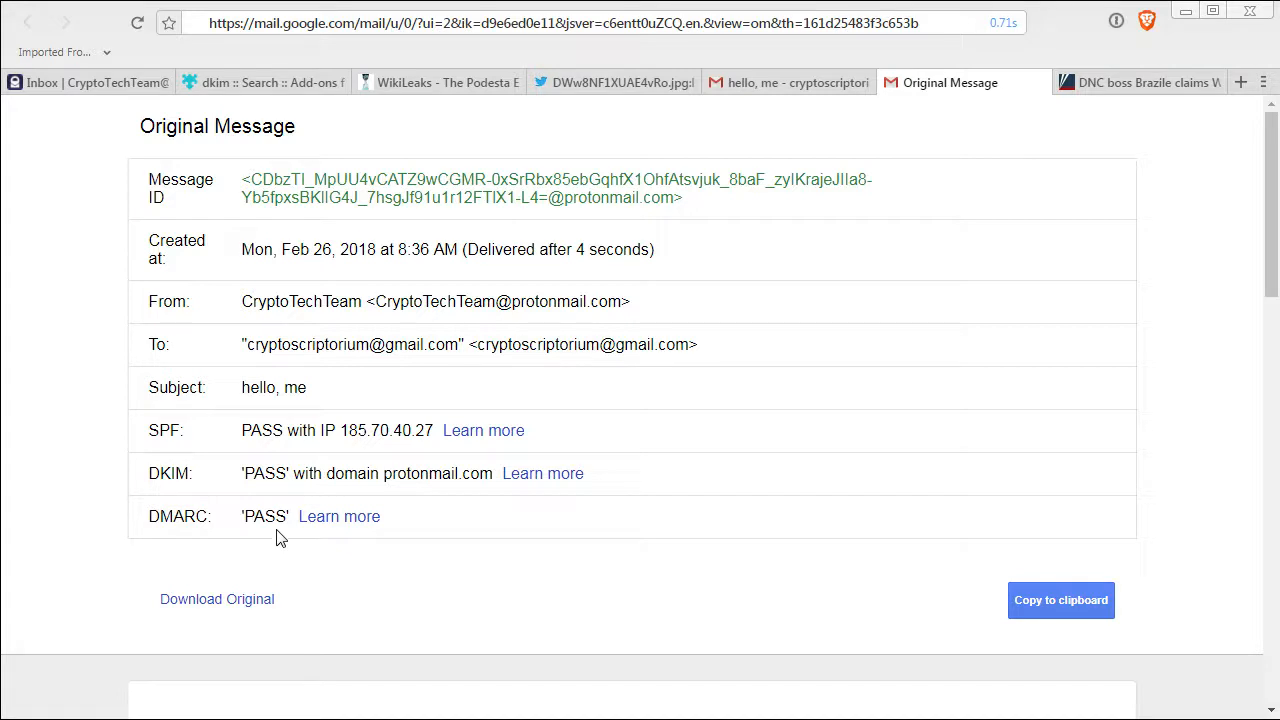
Download the original message into the Email test folder as original_msg.eml and dismiss the downloads bar.
{"action": "left_click", "coordinate": [205, 603]}
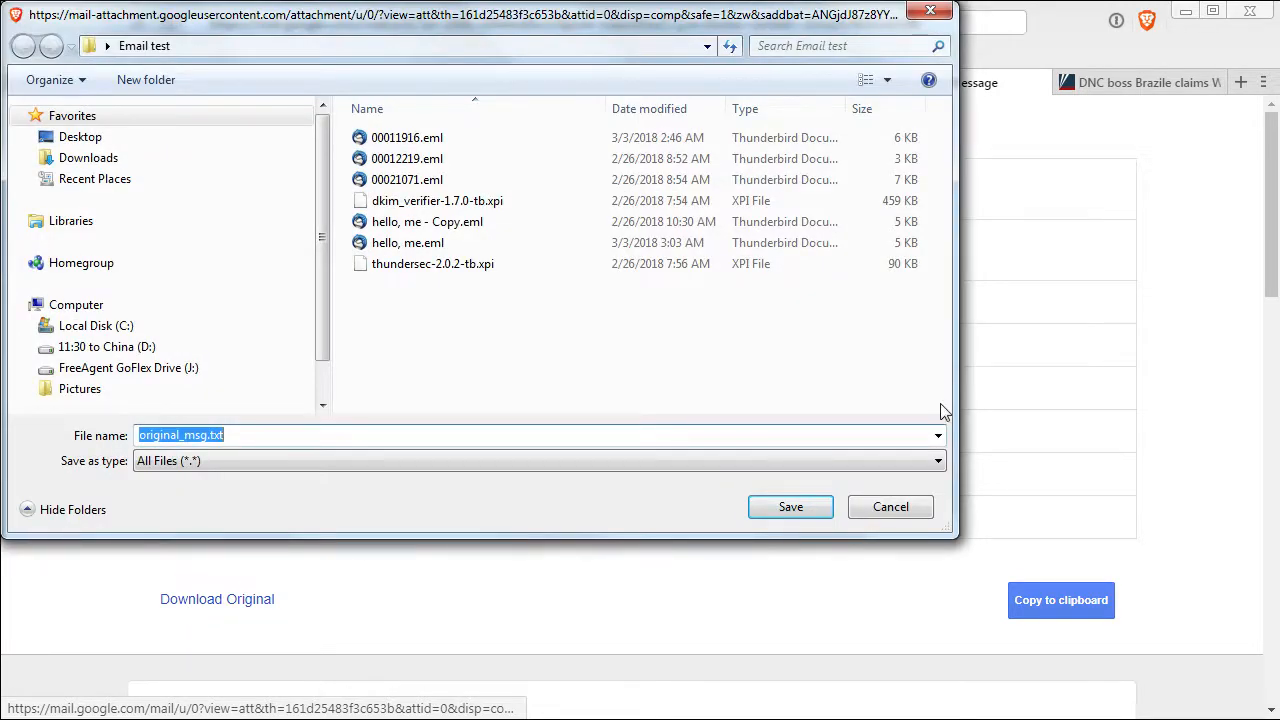
{"action": "left_click", "coordinate": [636, 439]}
{"action": "key", "text": "BackSpace"}
{"action": "type", "text": ".em"}
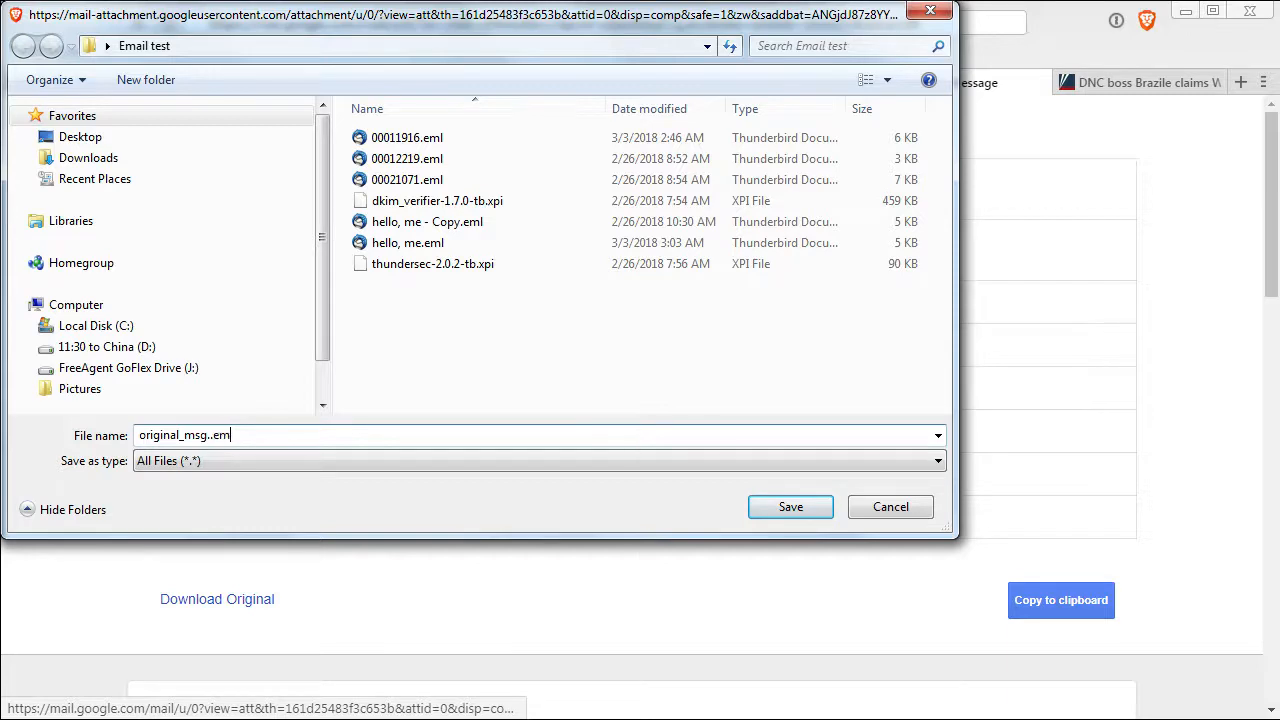
{"action": "key", "text": "BackSpace"}
{"action": "key", "text": "BackSpace"}
{"action": "key", "text": "BackSpace"}
{"action": "type", "text": "eml"}
{"action": "key", "text": "Return"}
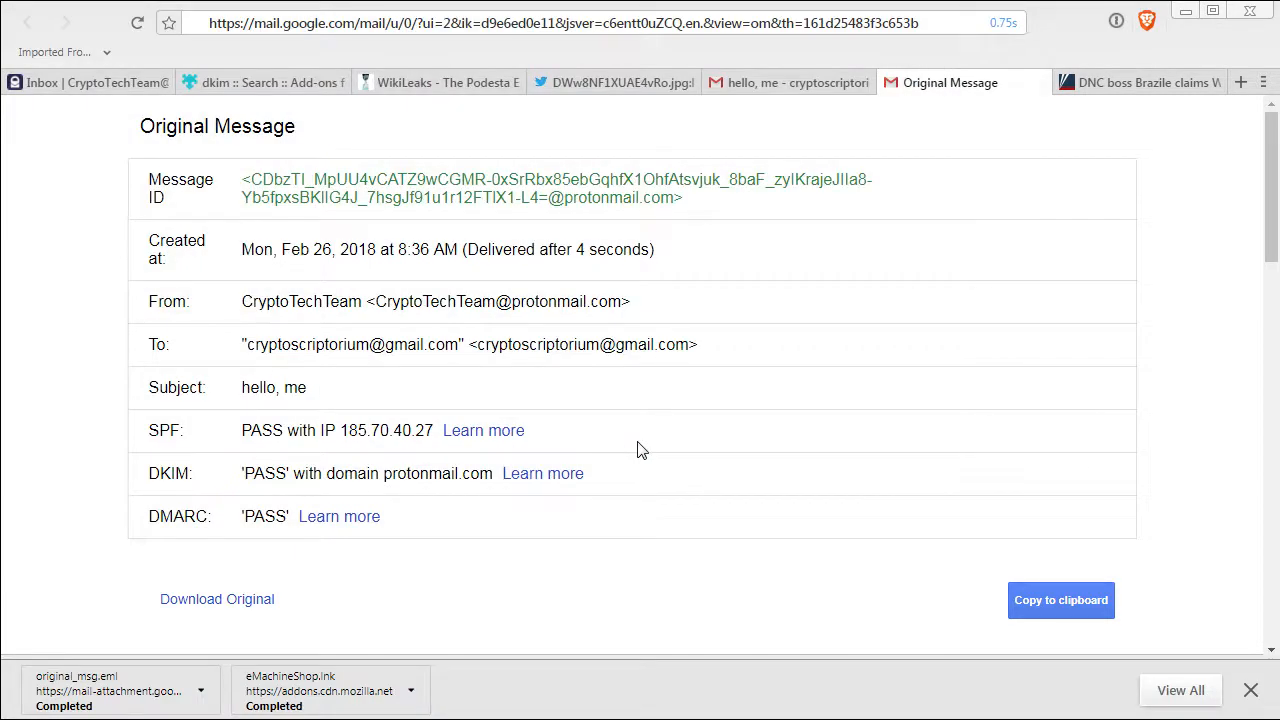
{"action": "left_click", "coordinate": [1250, 690]}
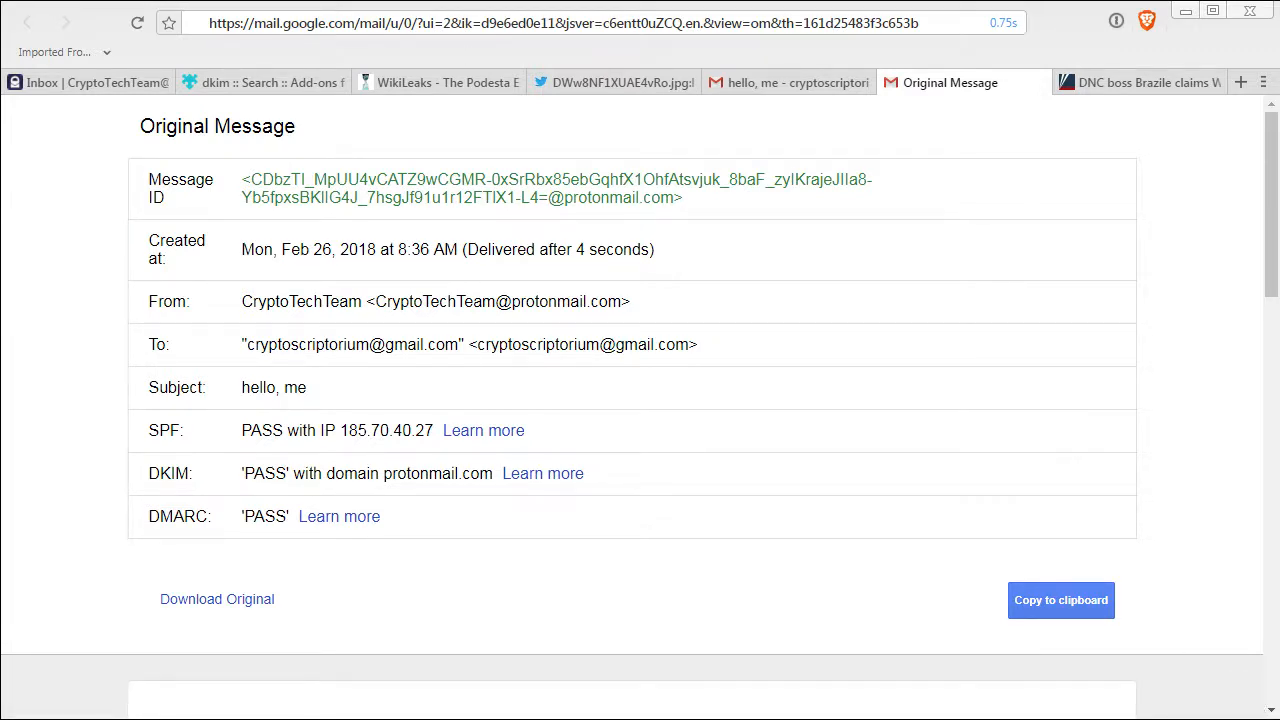
Switch to Thunderbird, open the saved message original_msg.eml, check its DKIM result, and close the message.
{"action": "key", "text": "alt+Tab"}
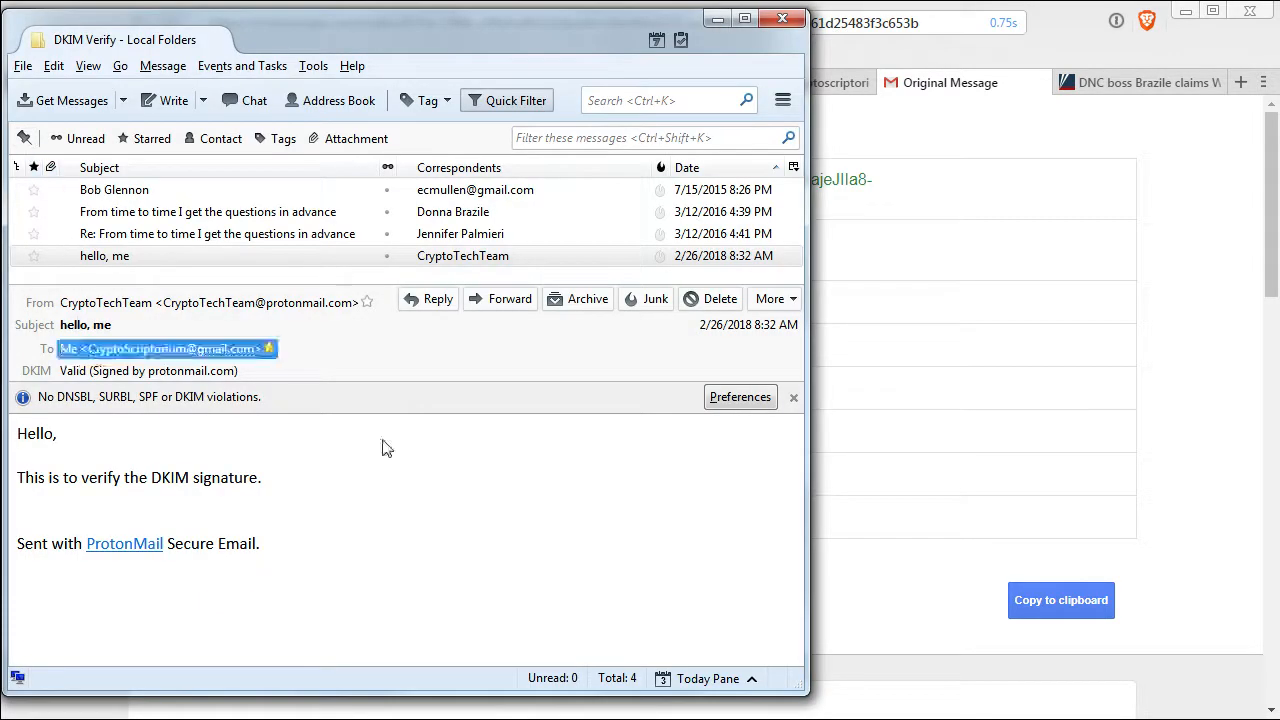
{"action": "left_click", "coordinate": [22, 66]}
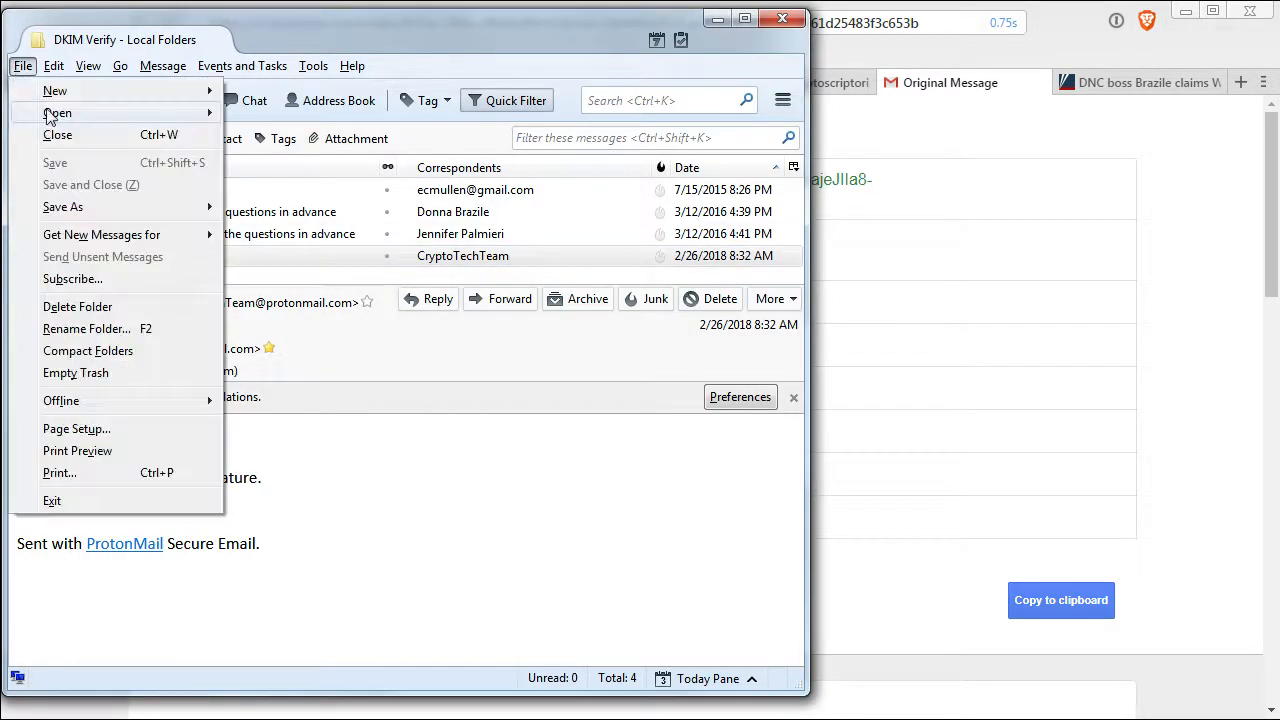
{"action": "mouse_move", "coordinate": [60, 112]}
{"action": "left_click", "coordinate": [322, 115]}
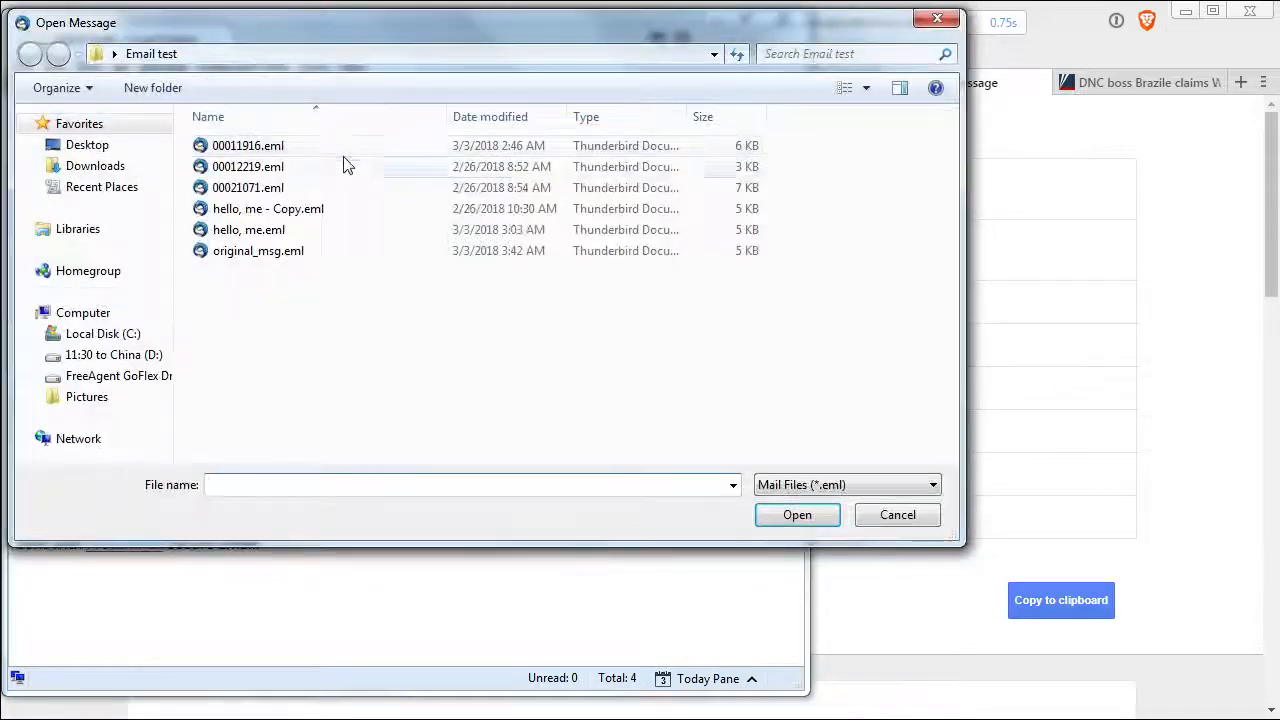
{"action": "double_click", "coordinate": [290, 258]}
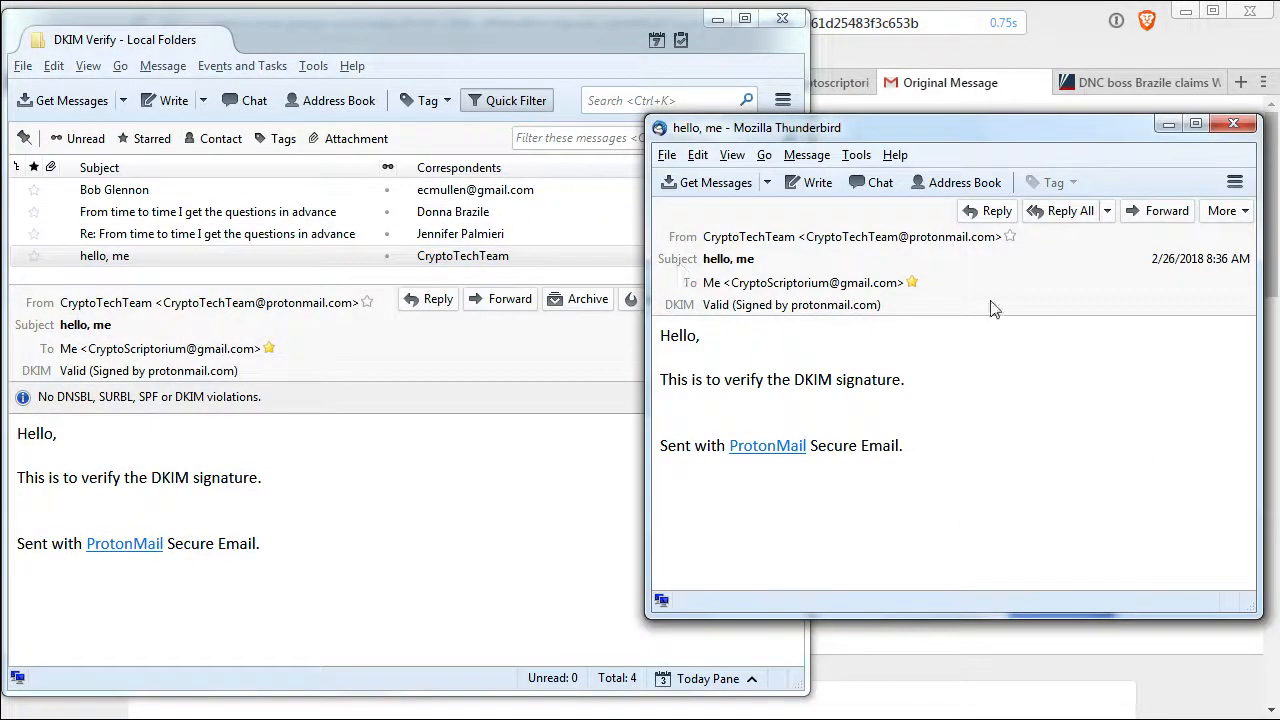
{"action": "left_click", "coordinate": [797, 292]}
{"action": "left_click", "coordinate": [1233, 123]}
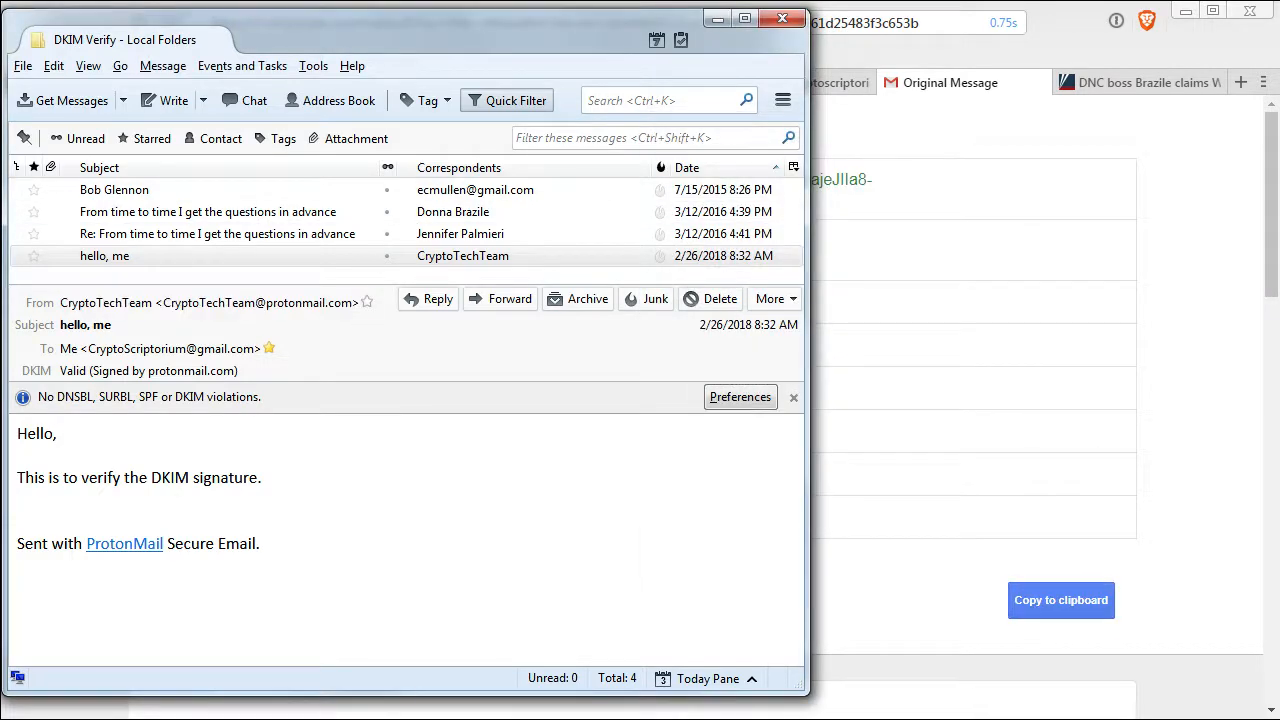
Switch to Notepad and look through the raw headers, DKIM signature and encoded body of hello, me.eml.
{"action": "key", "text": "alt+Tab"}
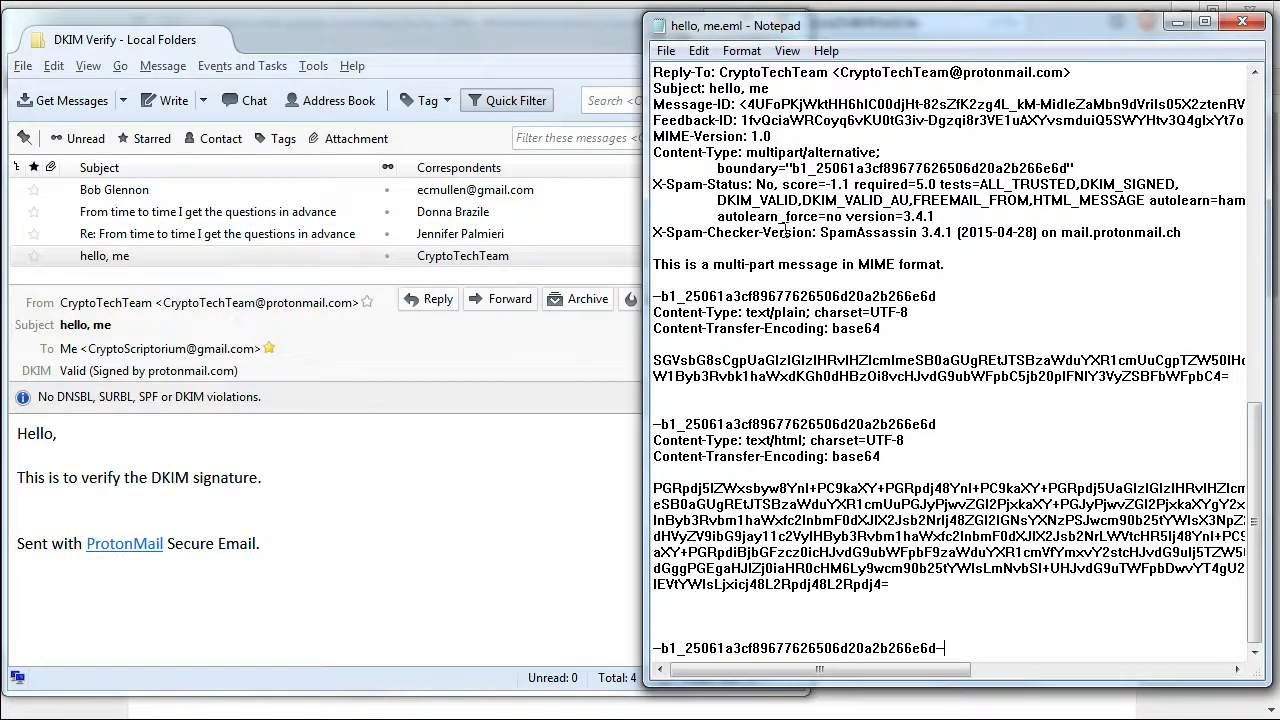
{"action": "scroll", "coordinate": [894, 200], "scroll_direction": "up", "scroll_amount": 15}
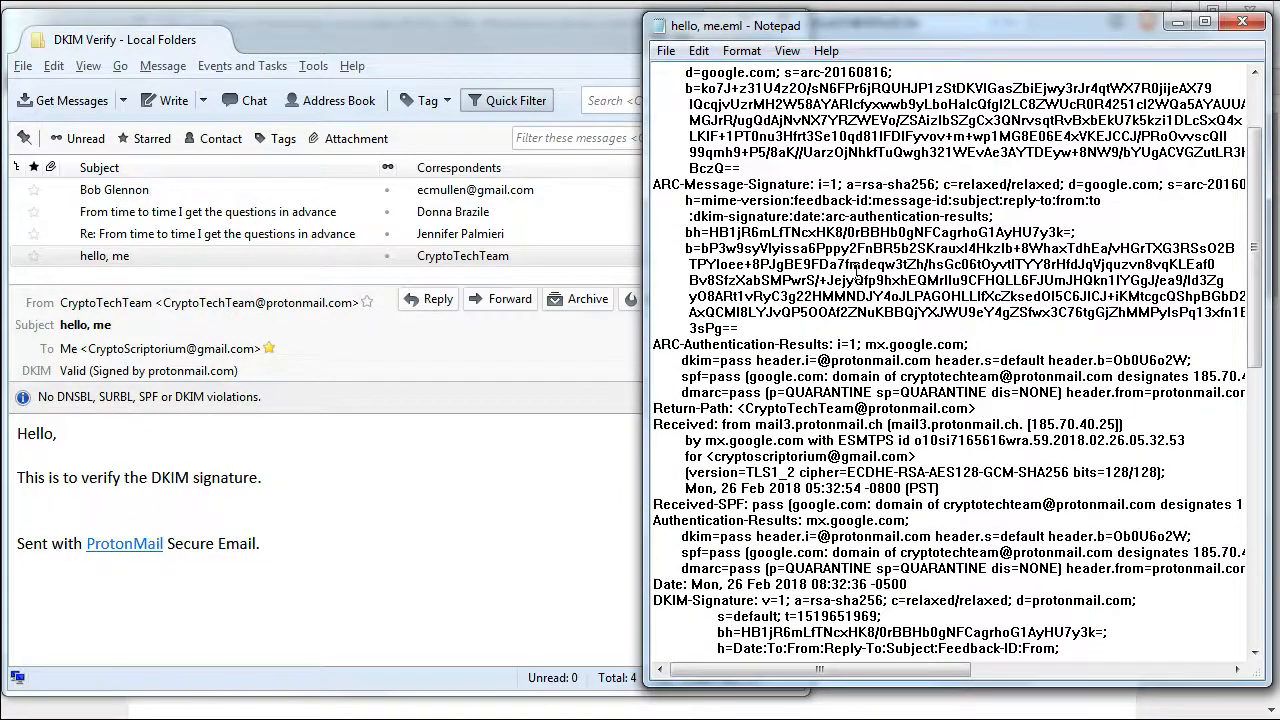
{"action": "scroll", "coordinate": [857, 268], "scroll_direction": "up", "scroll_amount": 2}
{"action": "scroll", "coordinate": [845, 340], "scroll_direction": "down", "scroll_amount": 10}
{"action": "scroll", "coordinate": [837, 387], "scroll_direction": "down", "scroll_amount": 6}
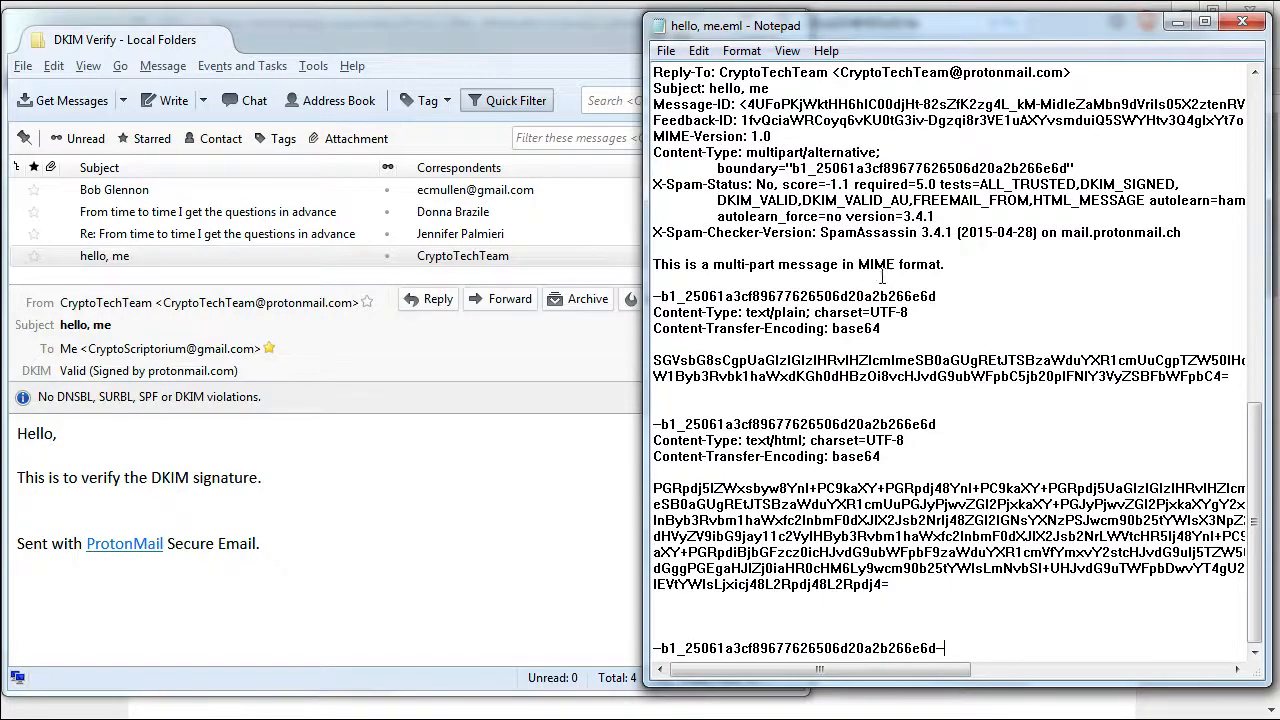
{"action": "scroll", "coordinate": [866, 290], "scroll_direction": "up", "scroll_amount": 4}
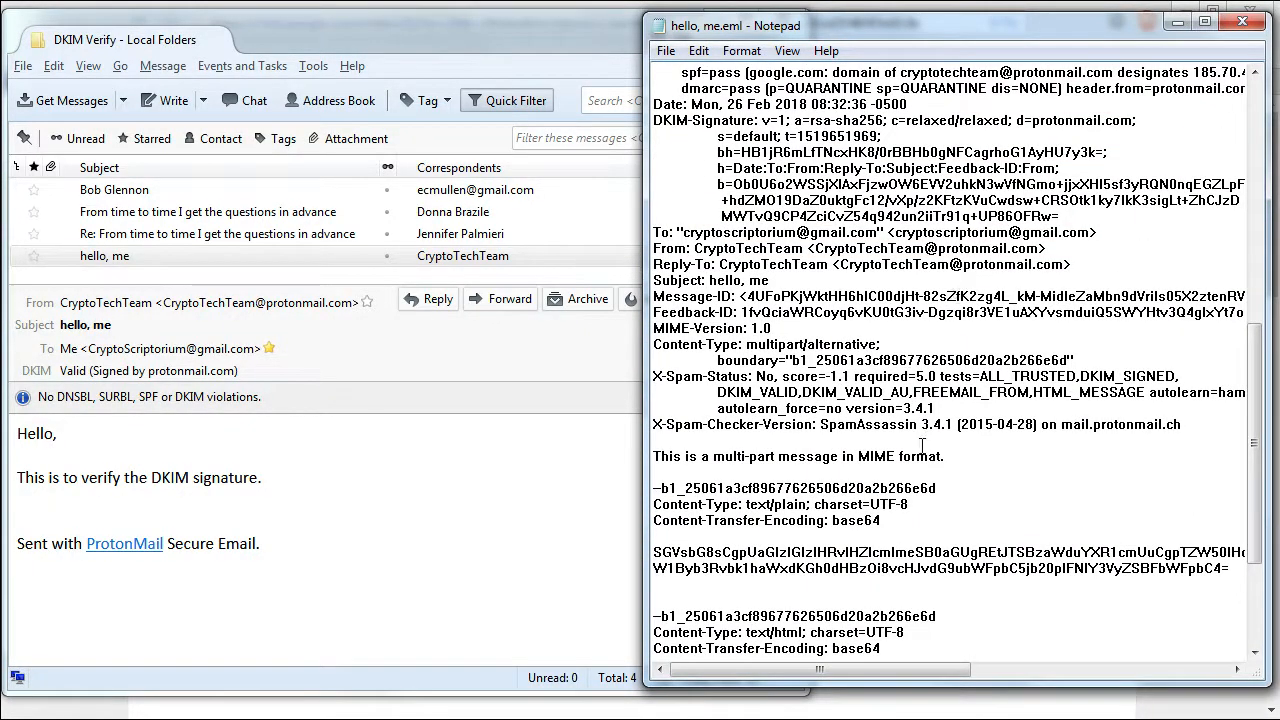
{"action": "scroll", "coordinate": [921, 445], "scroll_direction": "up", "scroll_amount": 3}
{"action": "scroll", "coordinate": [889, 432], "scroll_direction": "down", "scroll_amount": 5}
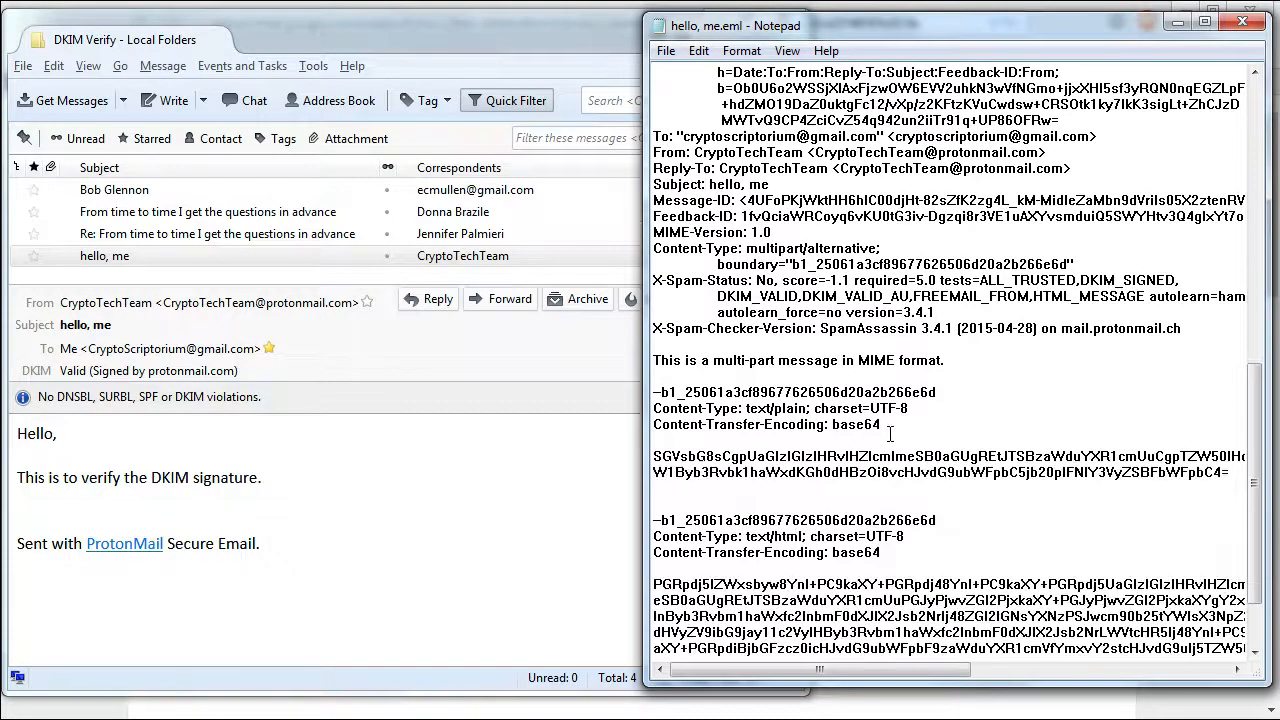
{"action": "scroll", "coordinate": [889, 424], "scroll_direction": "up", "scroll_amount": 10}
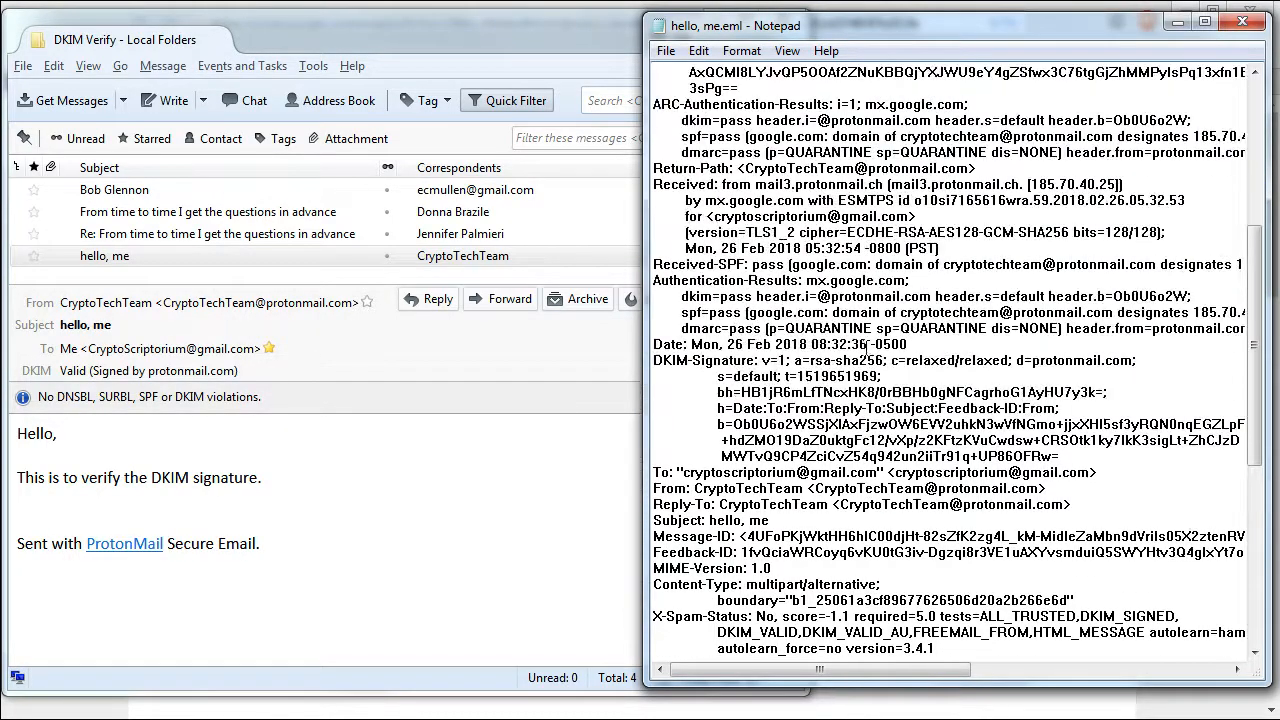
{"action": "scroll", "coordinate": [878, 378], "scroll_direction": "up", "scroll_amount": 7}
{"action": "scroll", "coordinate": [878, 378], "scroll_direction": "down", "scroll_amount": 19}
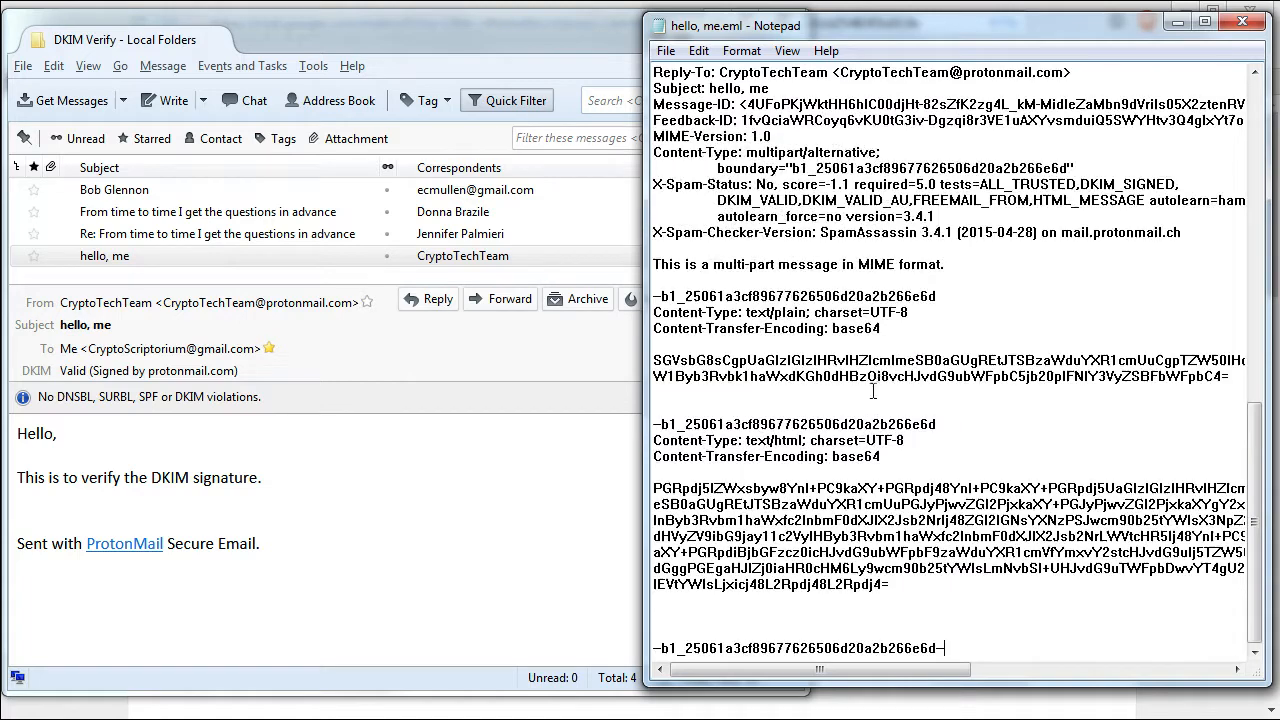
Change the Date header's time in hello, me.eml to 08:32:37 and save the file.
{"action": "scroll", "coordinate": [866, 244], "scroll_direction": "up", "scroll_amount": 2}
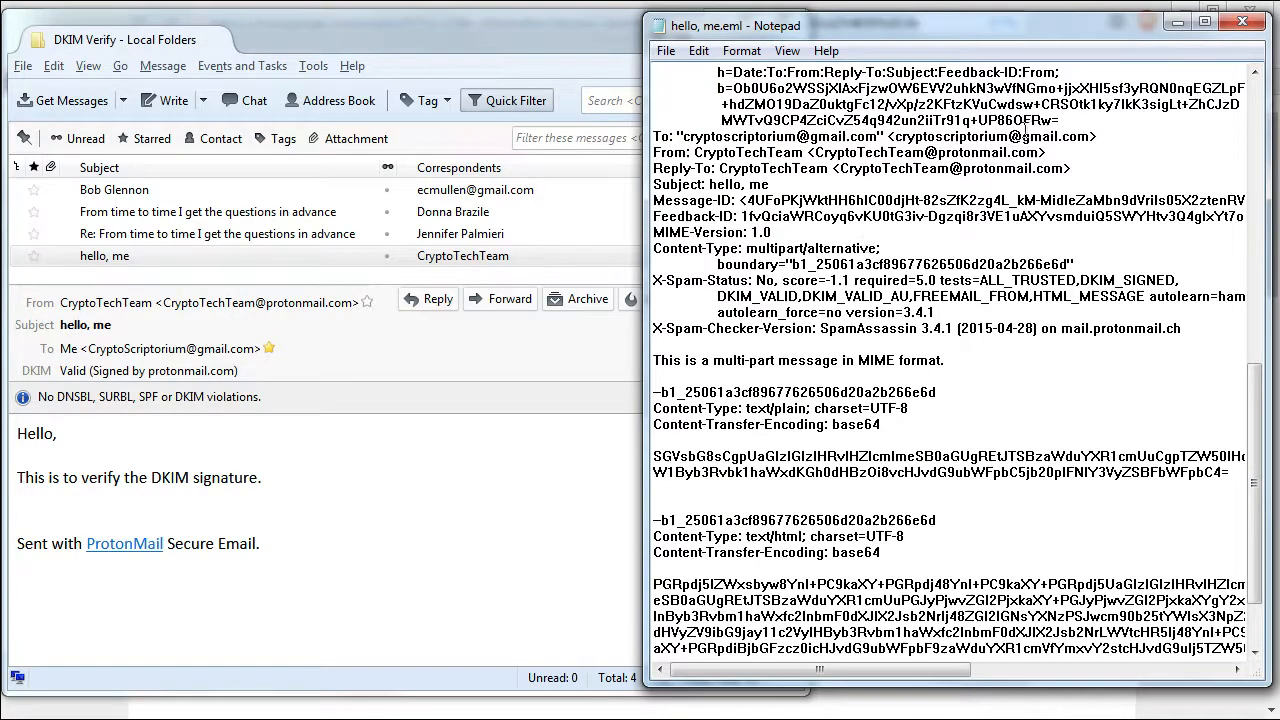
{"action": "scroll", "coordinate": [983, 205], "scroll_direction": "up", "scroll_amount": 3}
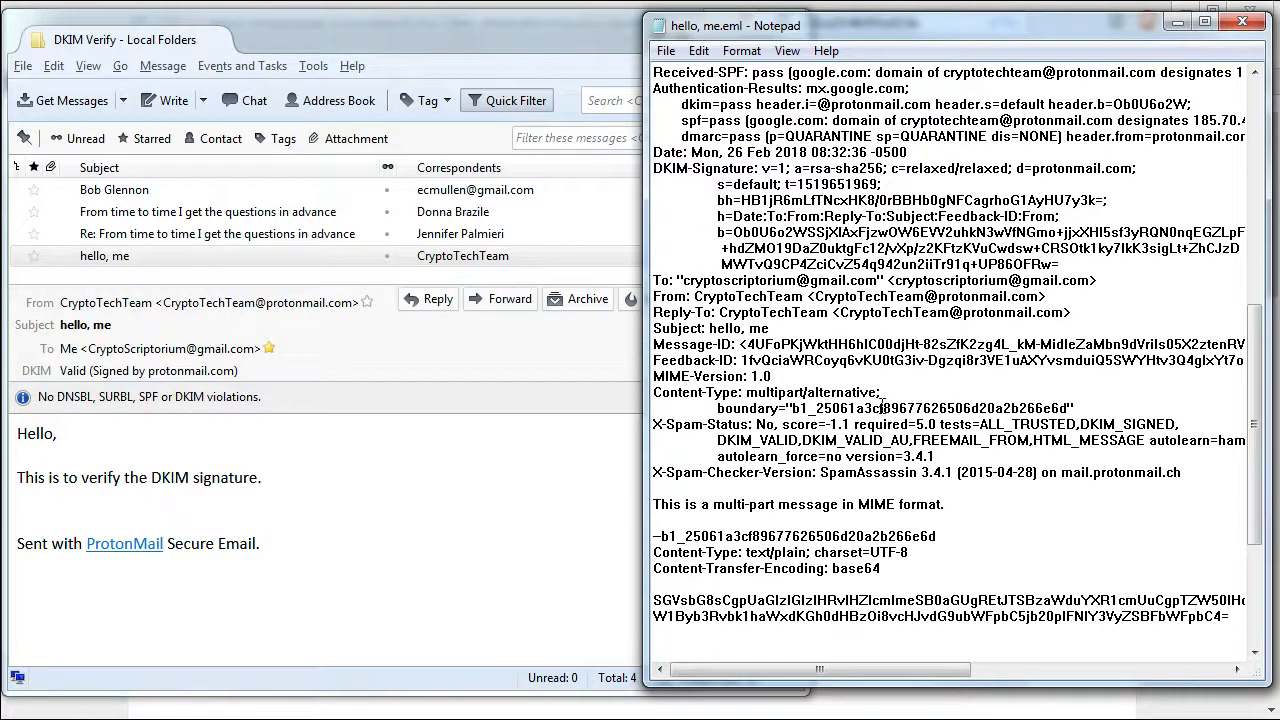
{"action": "left_click_drag", "start_coordinate": [858, 153], "coordinate": [866, 153]}
{"action": "type", "text": "7"}
Open the edited hello, me.eml as a saved message in Thunderbird, check its DKIM result, and close it.
{"action": "left_click", "coordinate": [22, 66]}
{"action": "mouse_move", "coordinate": [57, 113]}
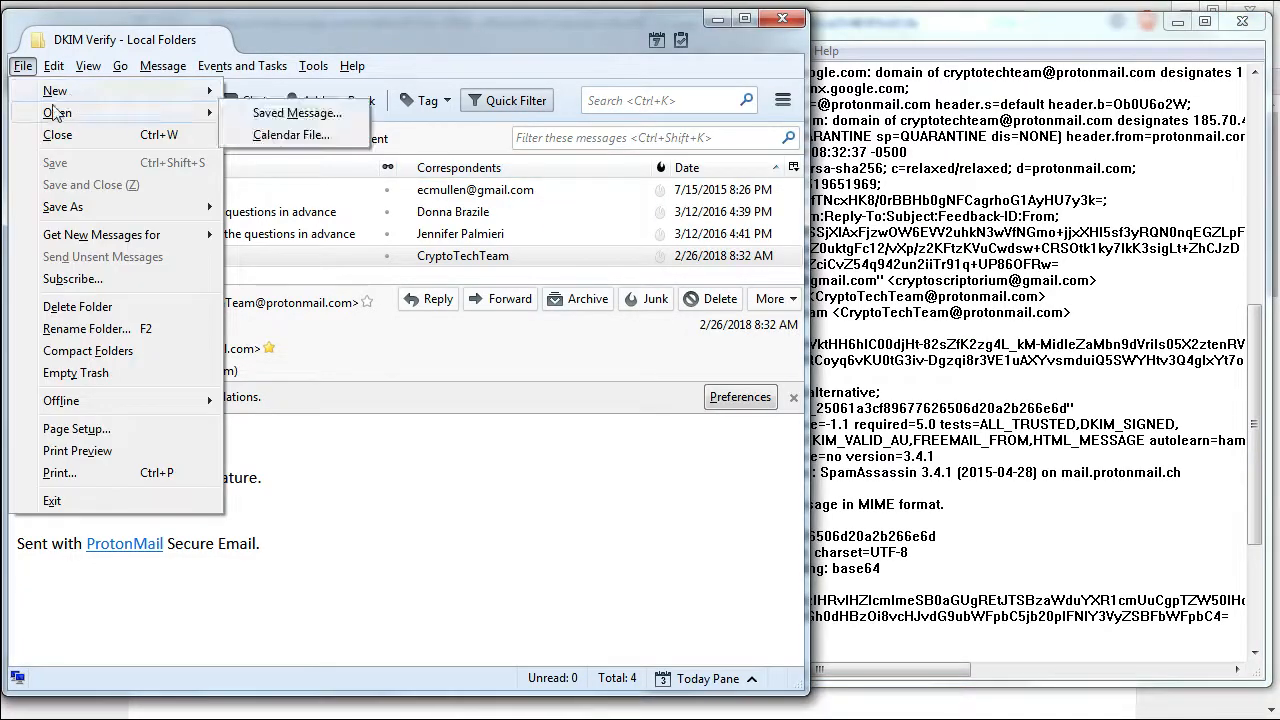
{"action": "left_click", "coordinate": [278, 117]}
{"action": "left_click", "coordinate": [250, 233]}
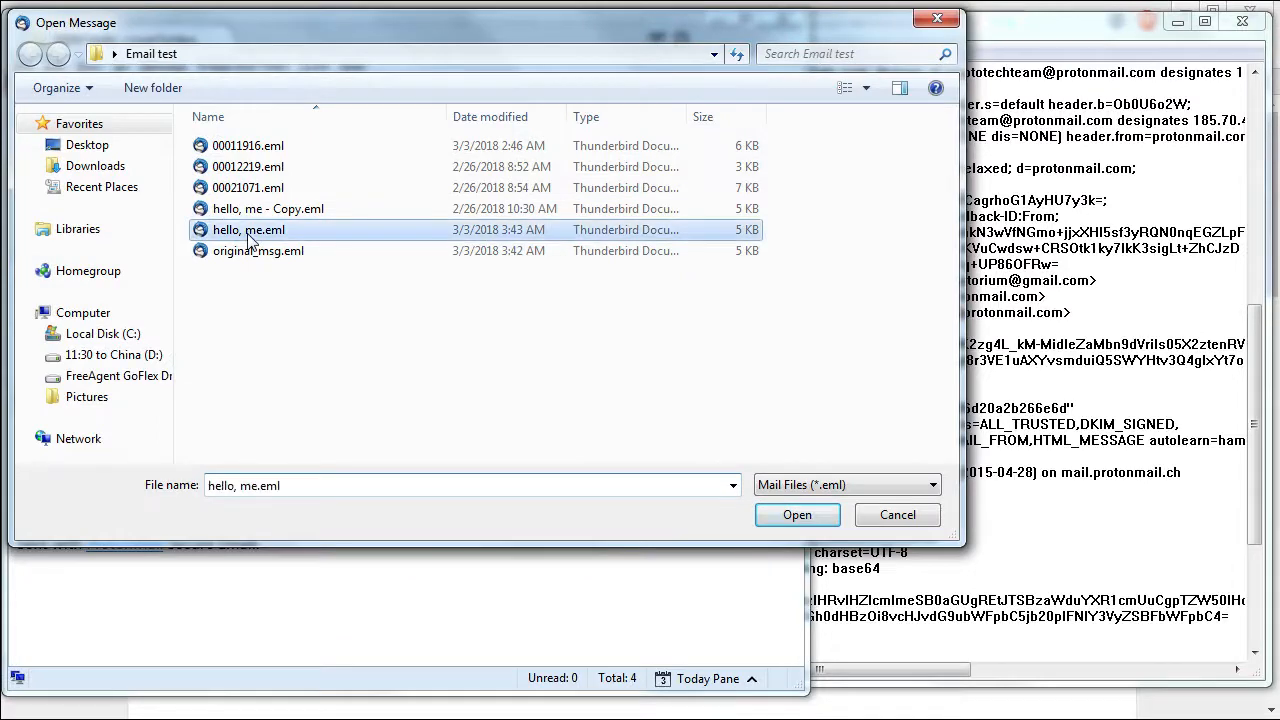
{"action": "double_click", "coordinate": [250, 233]}
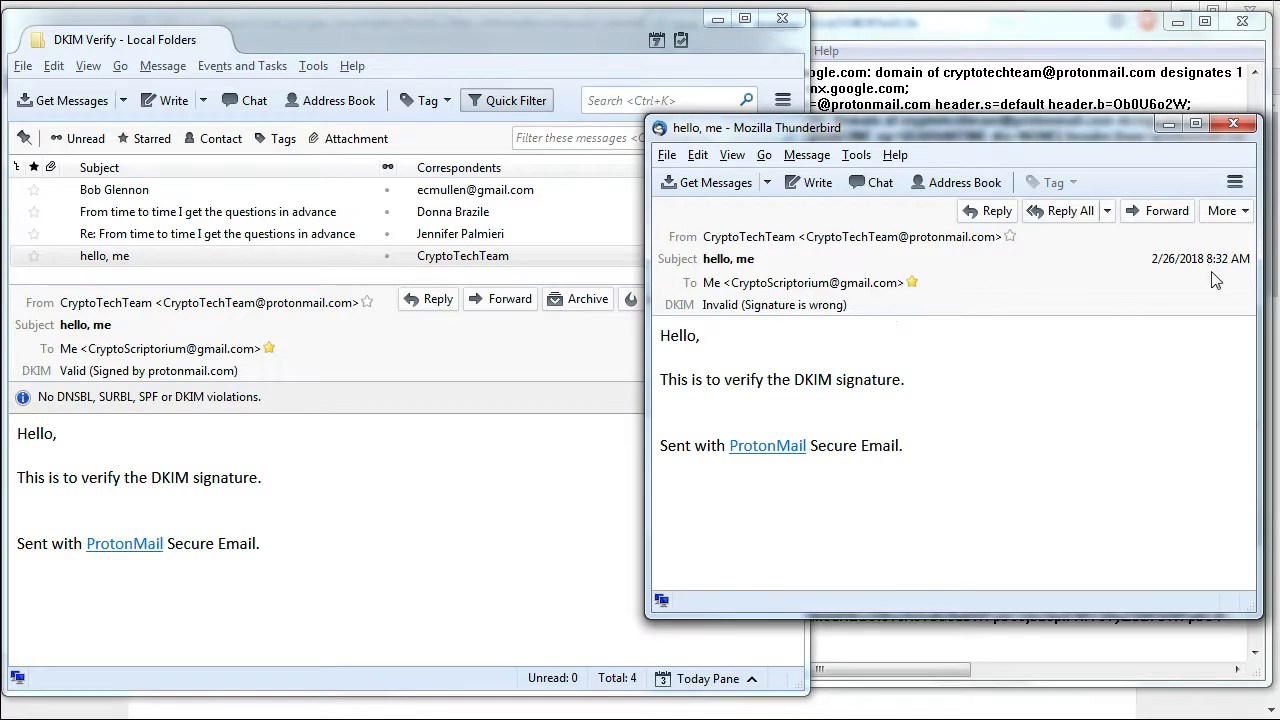
{"action": "left_click", "coordinate": [1247, 128]}
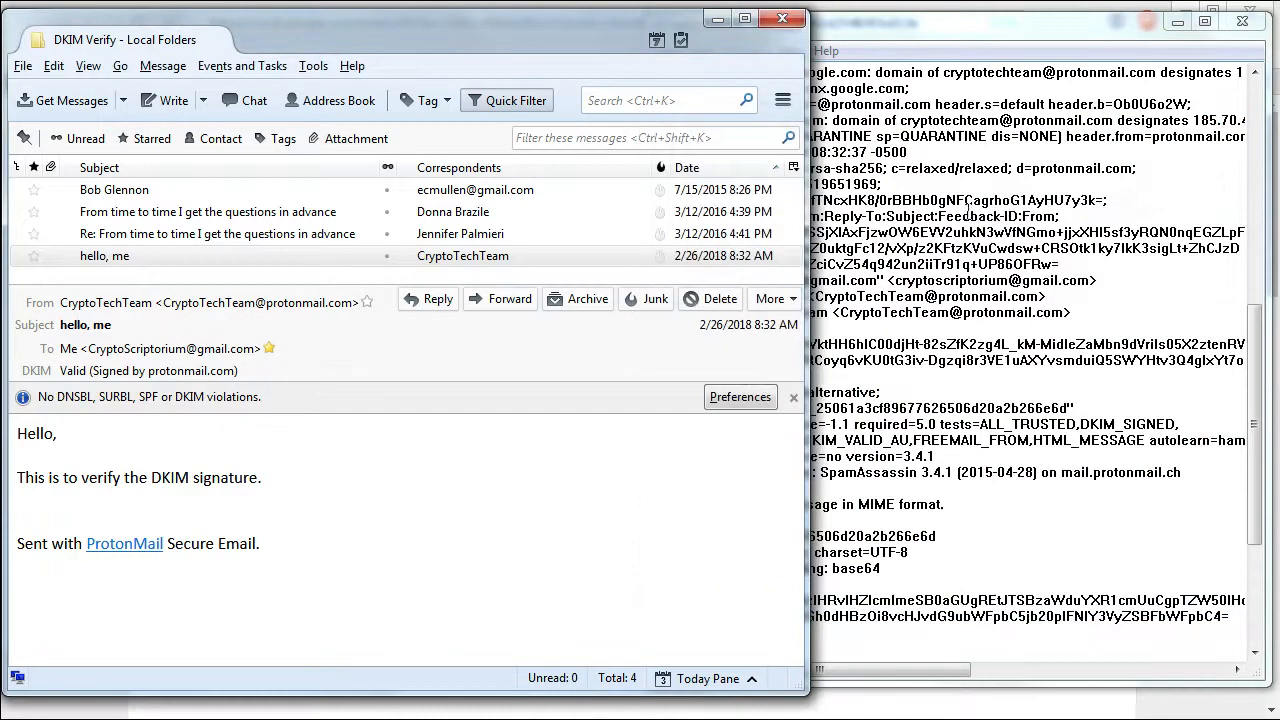
Restore the Date header's time to 08:32:36 and delete the final hyphen of the closing boundary line in hello, me.eml, saving the file.
{"action": "left_click_drag", "start_coordinate": [867, 152], "coordinate": [858, 153]}
{"action": "type", "text": "6"}
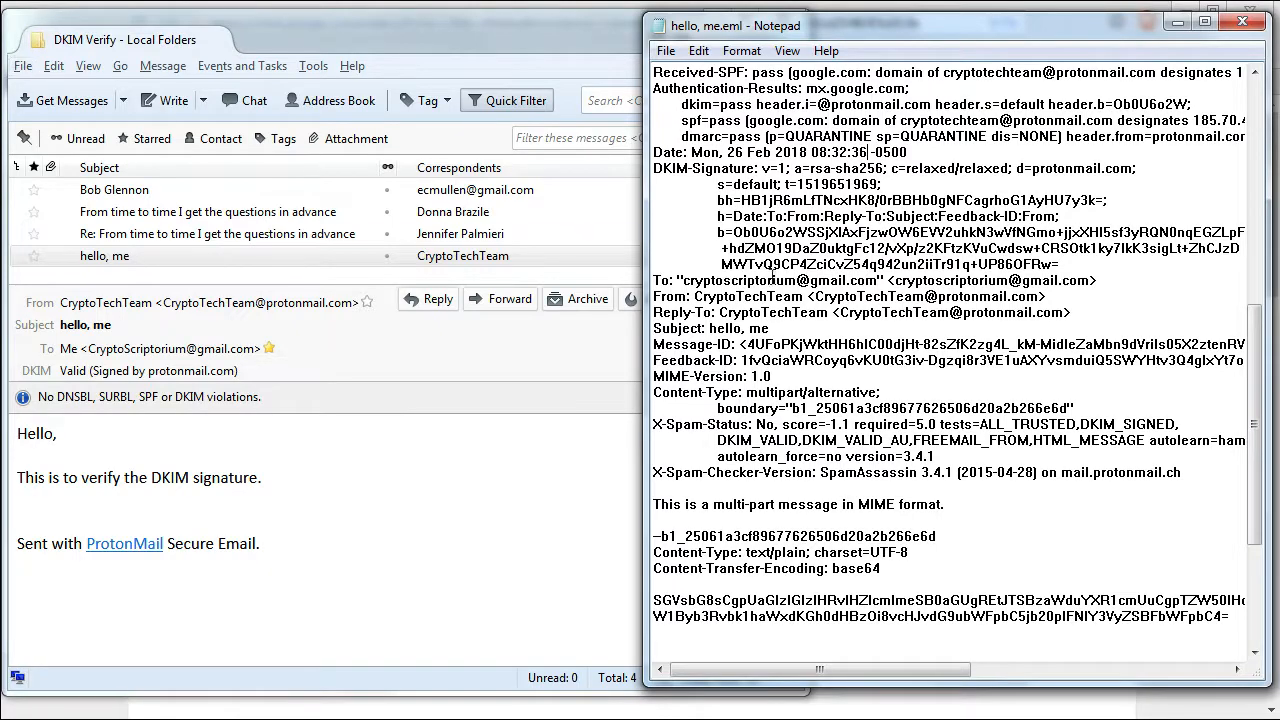
{"action": "scroll", "coordinate": [780, 278], "scroll_direction": "down", "scroll_amount": 5}
{"action": "scroll", "coordinate": [930, 525], "scroll_direction": "up", "scroll_amount": 1}
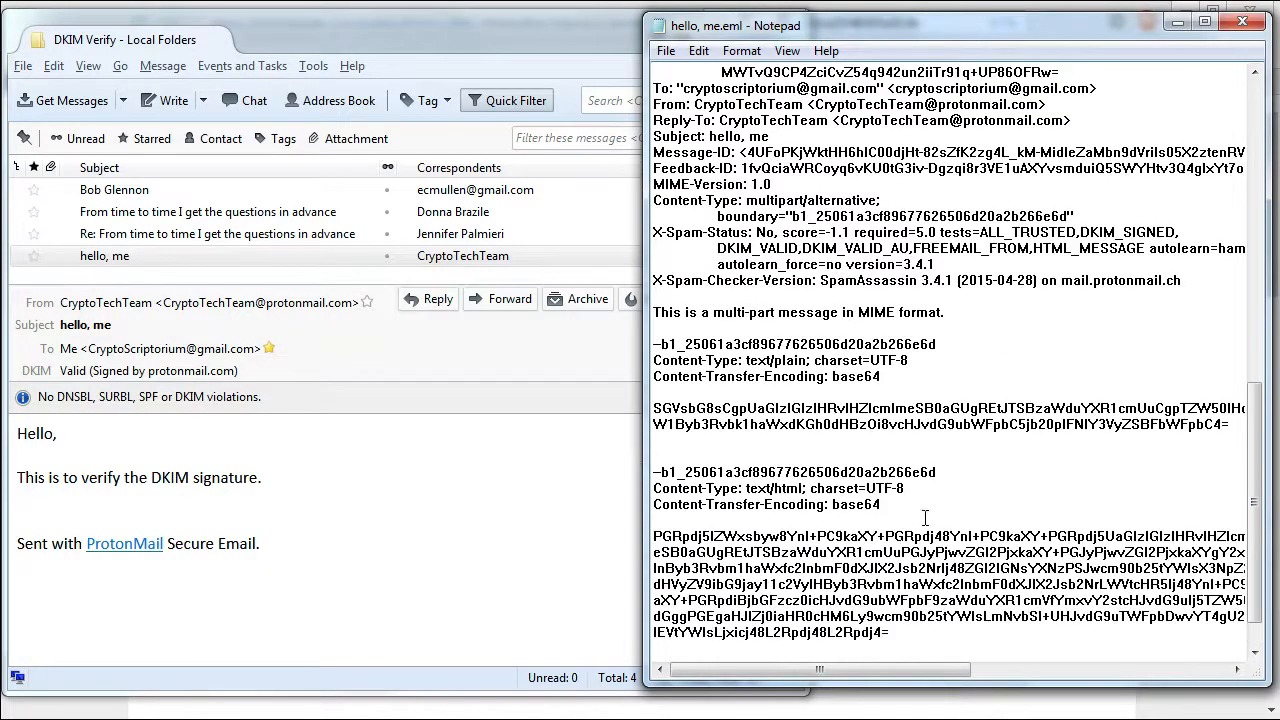
{"action": "scroll", "coordinate": [1150, 560], "scroll_direction": "down", "scroll_amount": 1}
{"action": "left_click_drag", "start_coordinate": [1265, 605], "coordinate": [1262, 560]}
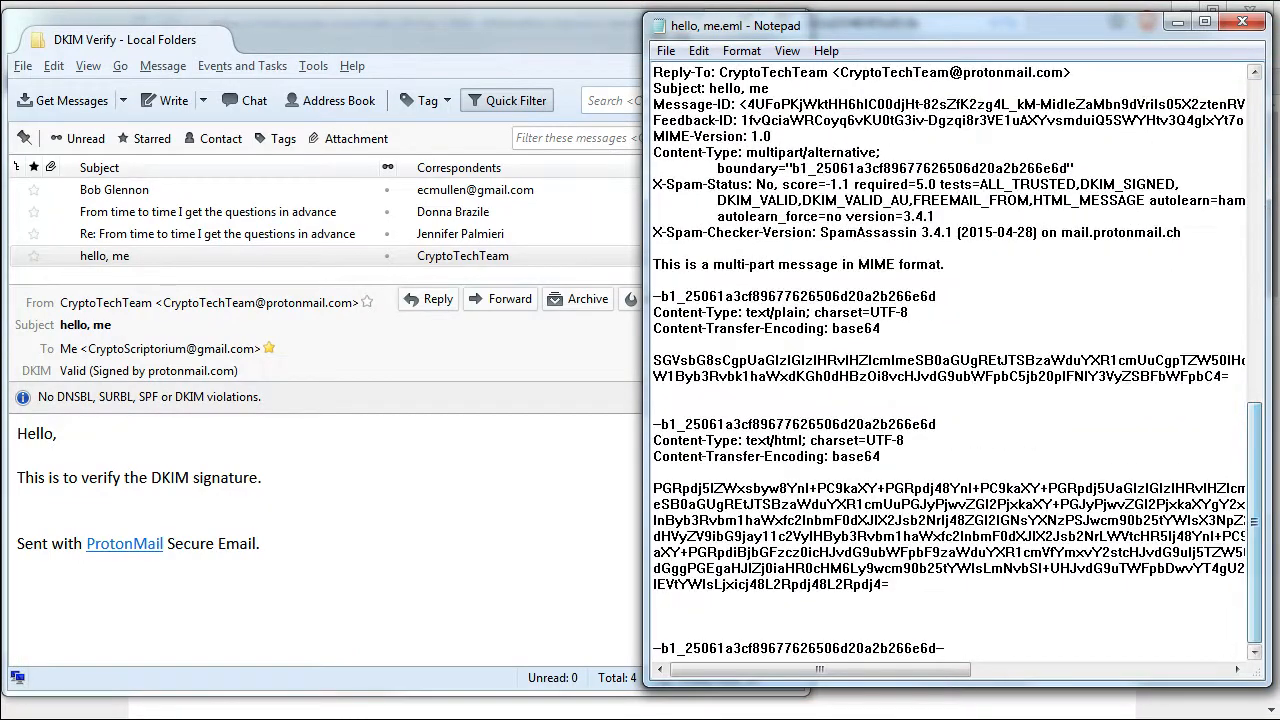
{"action": "left_click_drag", "start_coordinate": [940, 652], "coordinate": [880, 64]}
{"action": "left_click_drag", "start_coordinate": [1258, 445], "coordinate": [1258, 560]}
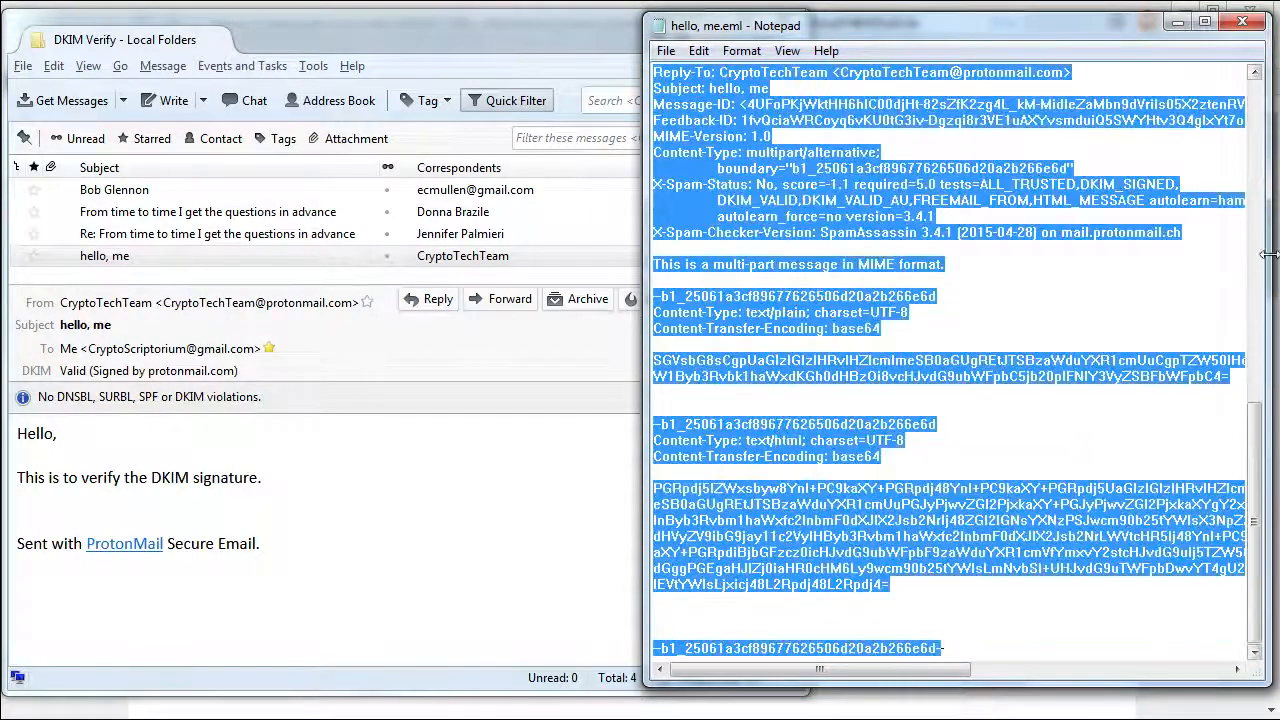
{"action": "left_click", "coordinate": [963, 656]}
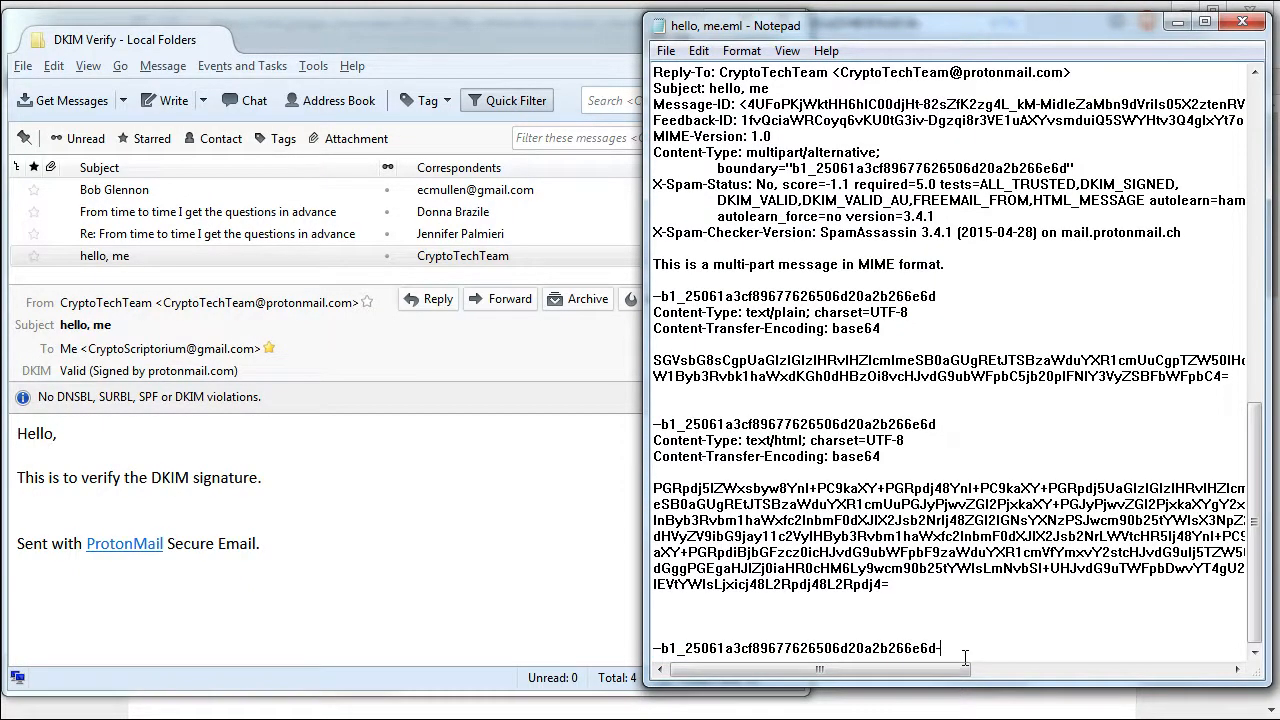
Open the altered hello, me.eml as a saved message in Thunderbird and inspect its DKIM result and body.
{"action": "left_click", "coordinate": [22, 66]}
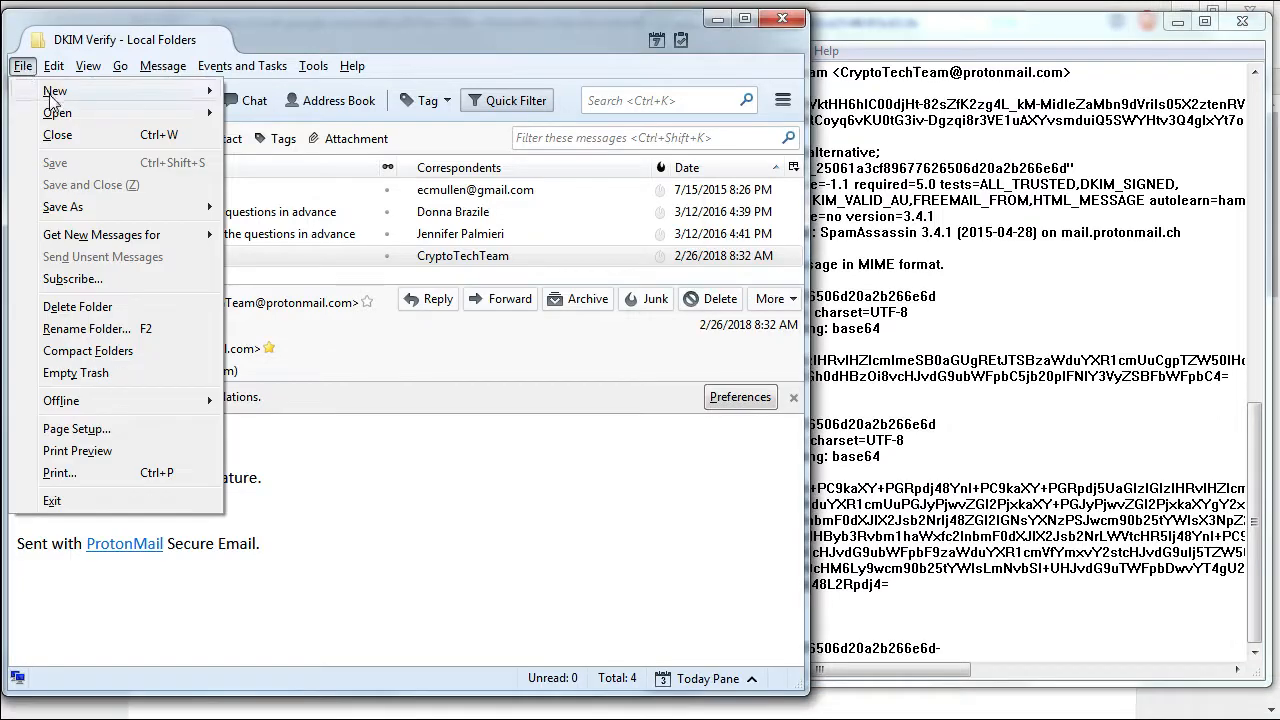
{"action": "mouse_move", "coordinate": [57, 112]}
{"action": "left_click", "coordinate": [279, 113]}
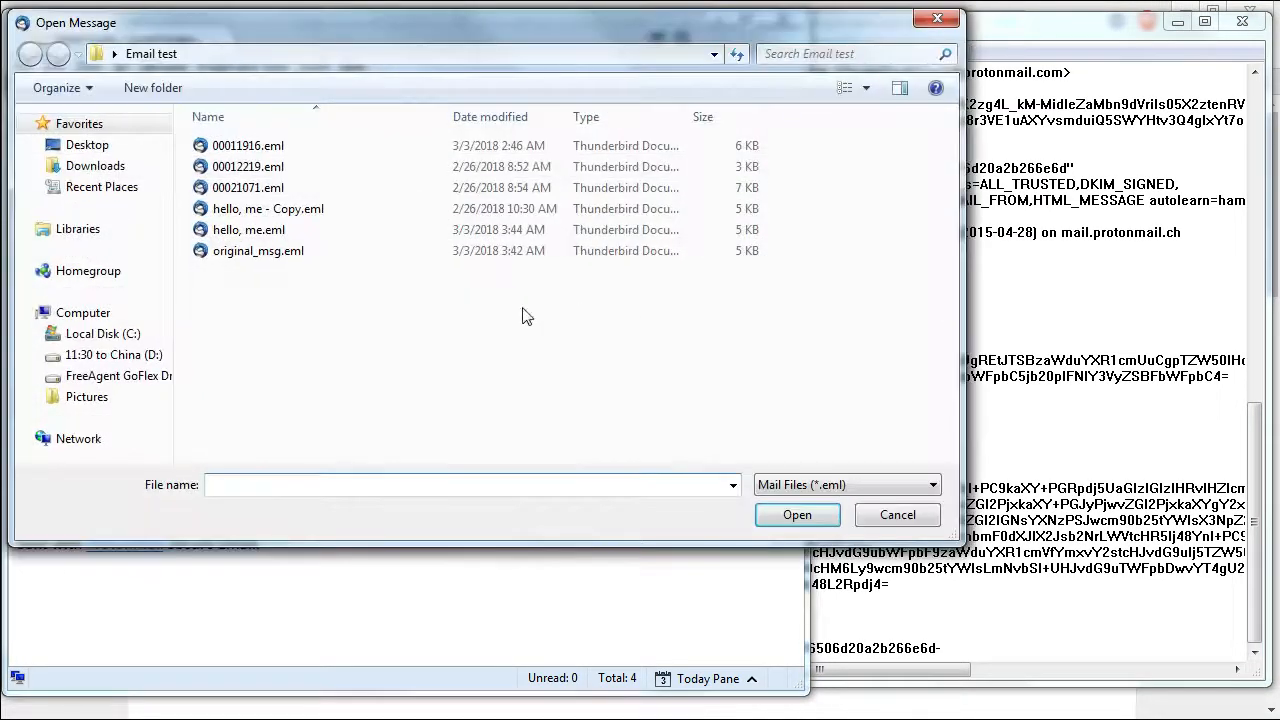
{"action": "double_click", "coordinate": [252, 230]}
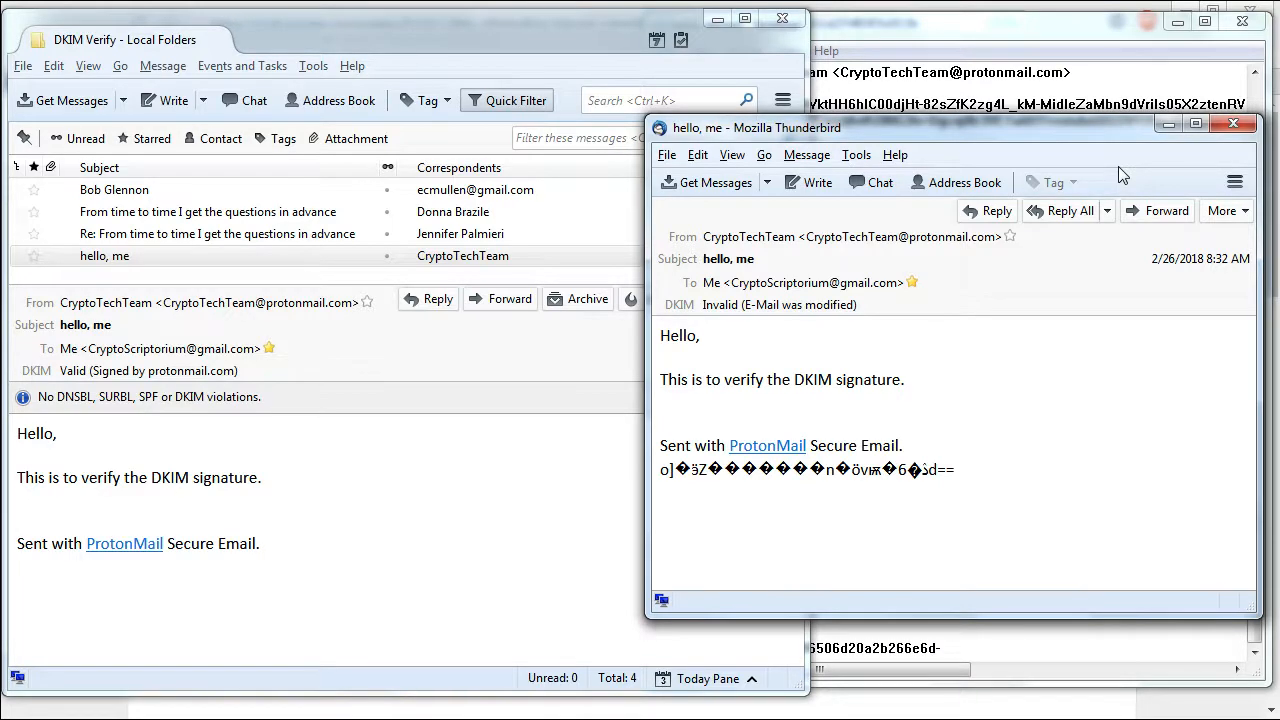
{"action": "left_click", "coordinate": [968, 240]}
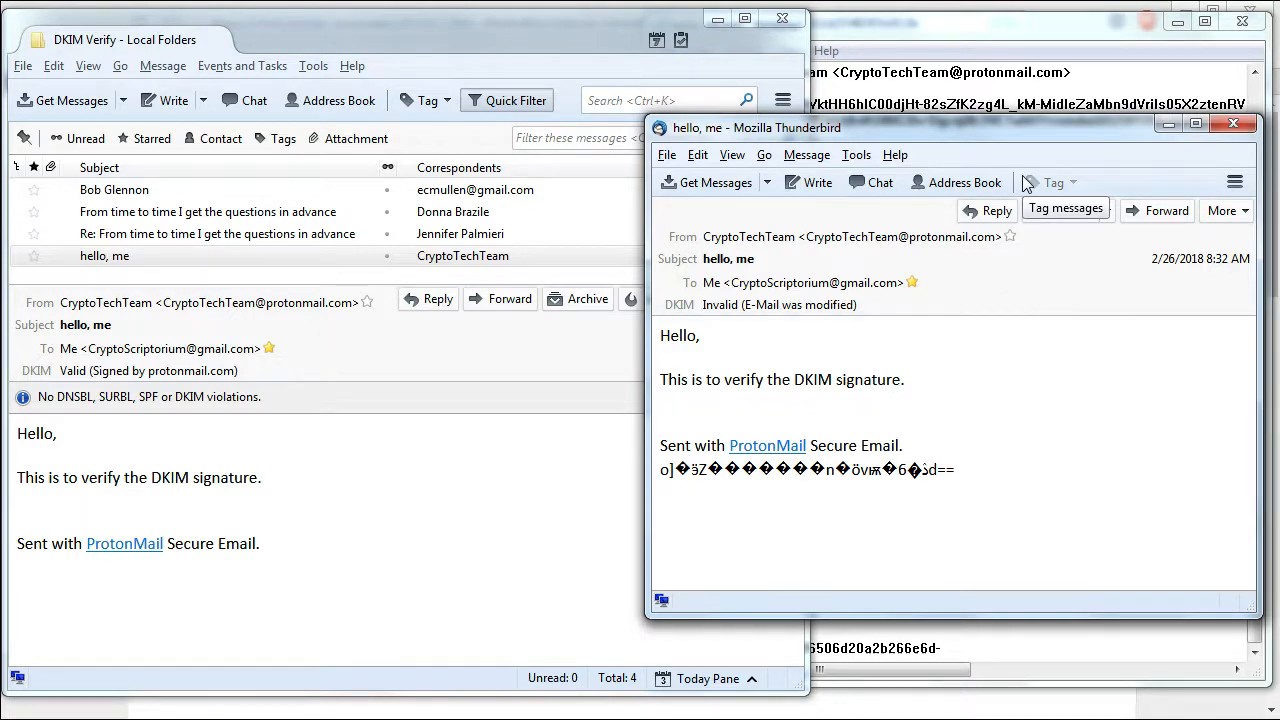
Switch to the browser and look through the WikiLeaks page of the email "From time to time I get the questions in advance".
{"action": "key", "text": "alt+Tab"}
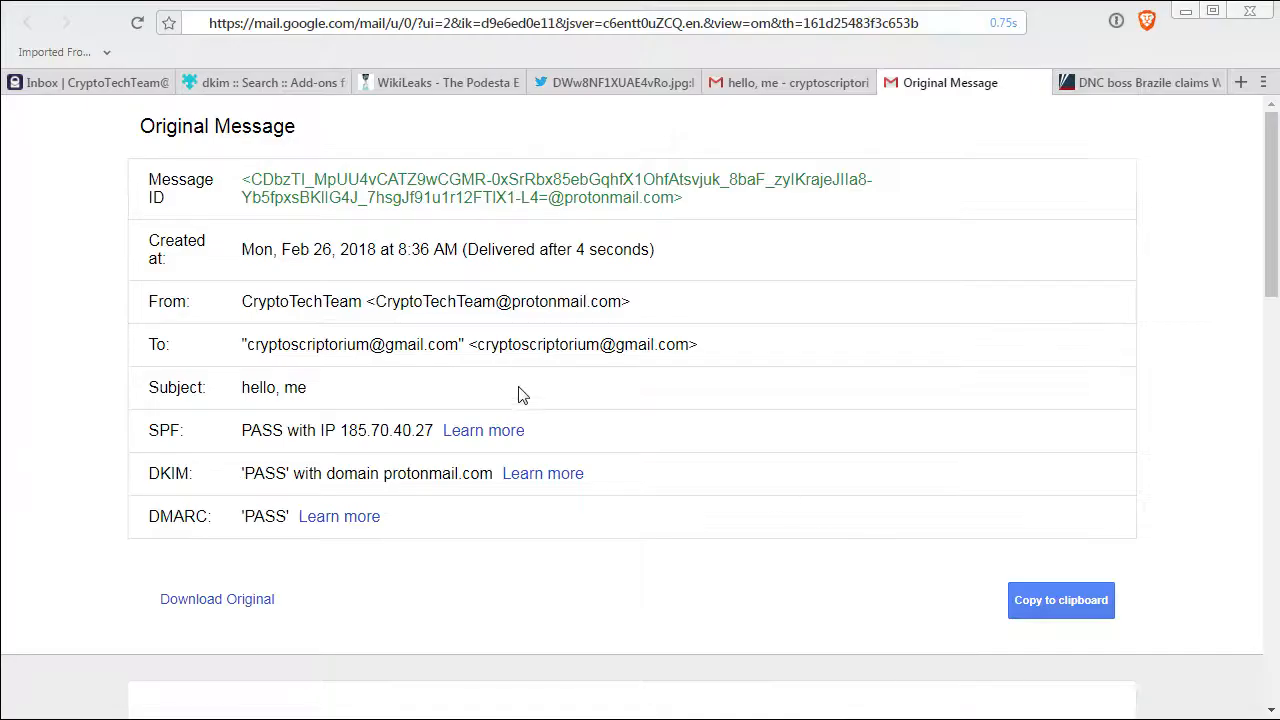
{"action": "left_click", "coordinate": [463, 85]}
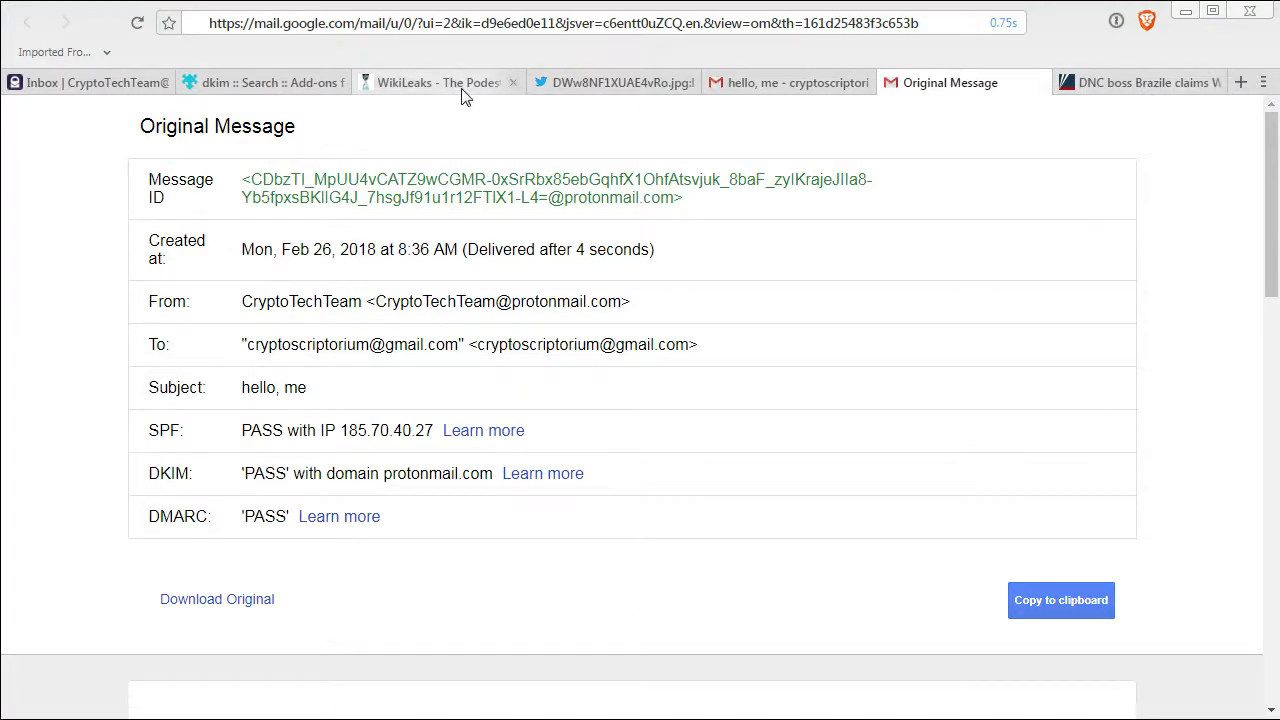
{"action": "scroll", "coordinate": [471, 389], "scroll_direction": "down", "scroll_amount": 4}
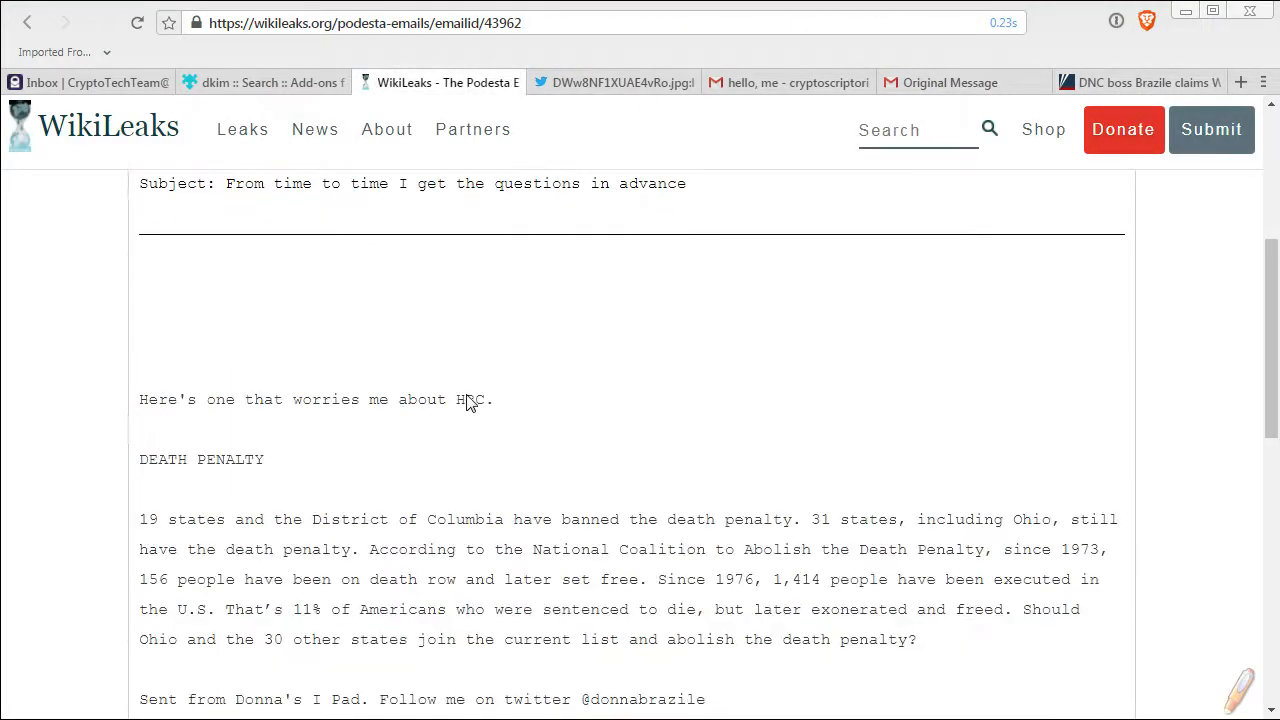
{"action": "scroll", "coordinate": [301, 390], "scroll_direction": "down", "scroll_amount": 7}
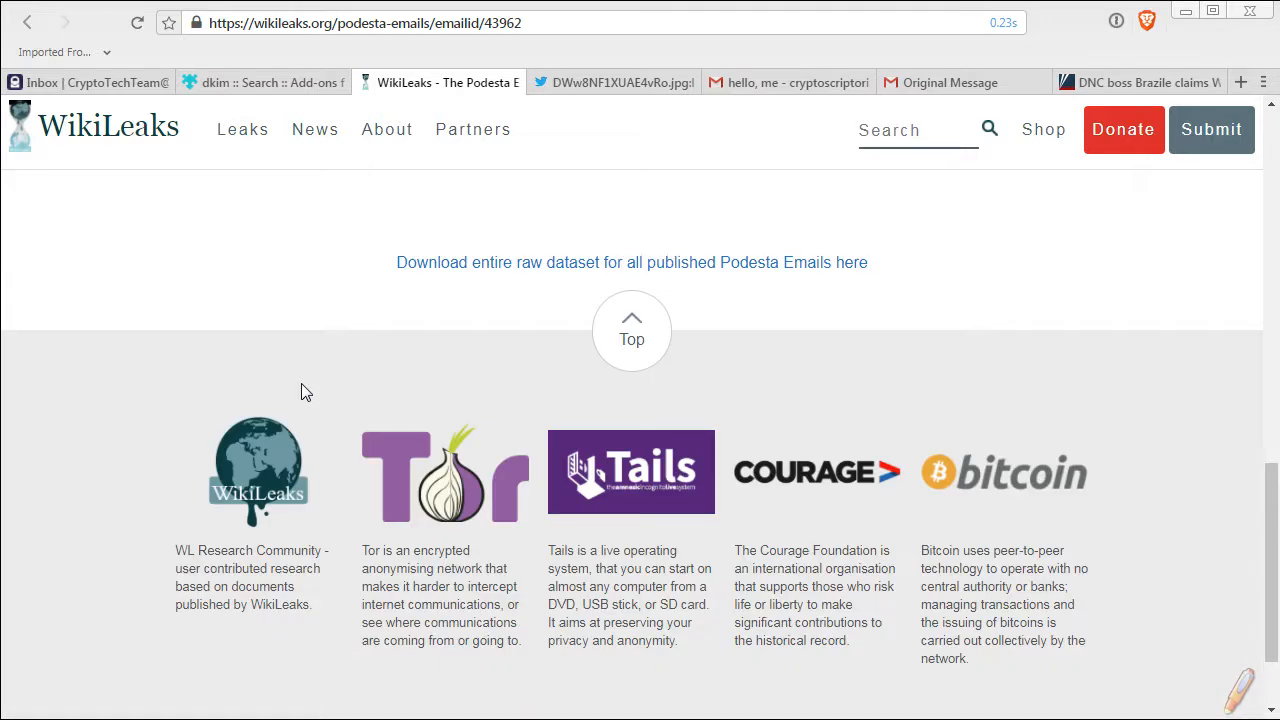
{"action": "scroll", "coordinate": [301, 390], "scroll_direction": "up", "scroll_amount": 7}
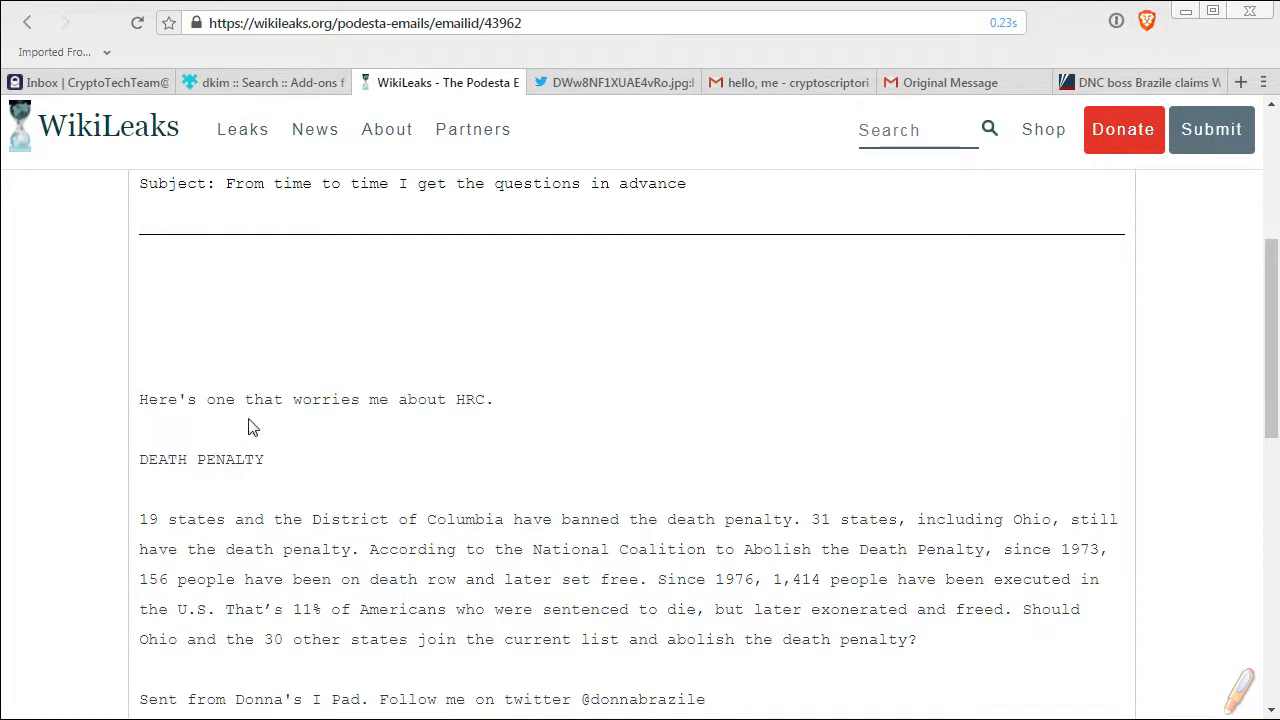
{"action": "scroll", "coordinate": [272, 397], "scroll_direction": "up", "scroll_amount": 4}
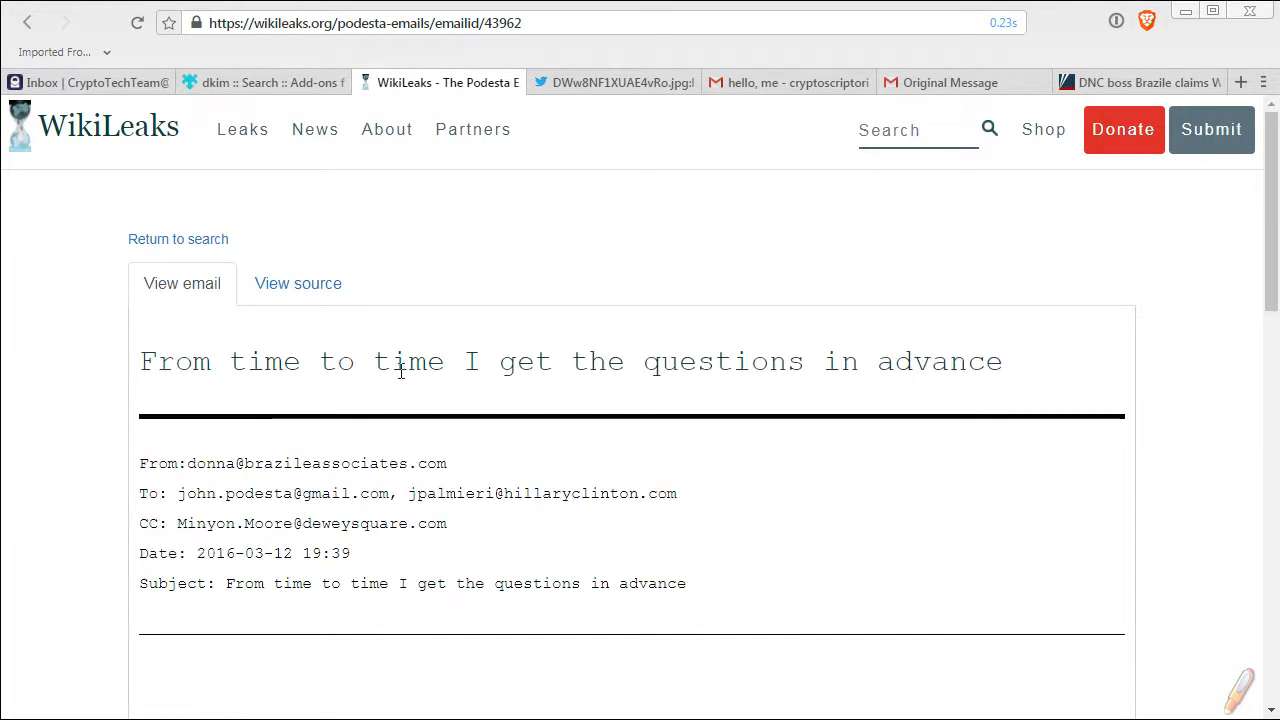
Show the source of the WikiLeaks email and look through its raw headers and encoded body.
{"action": "left_click", "coordinate": [340, 298]}
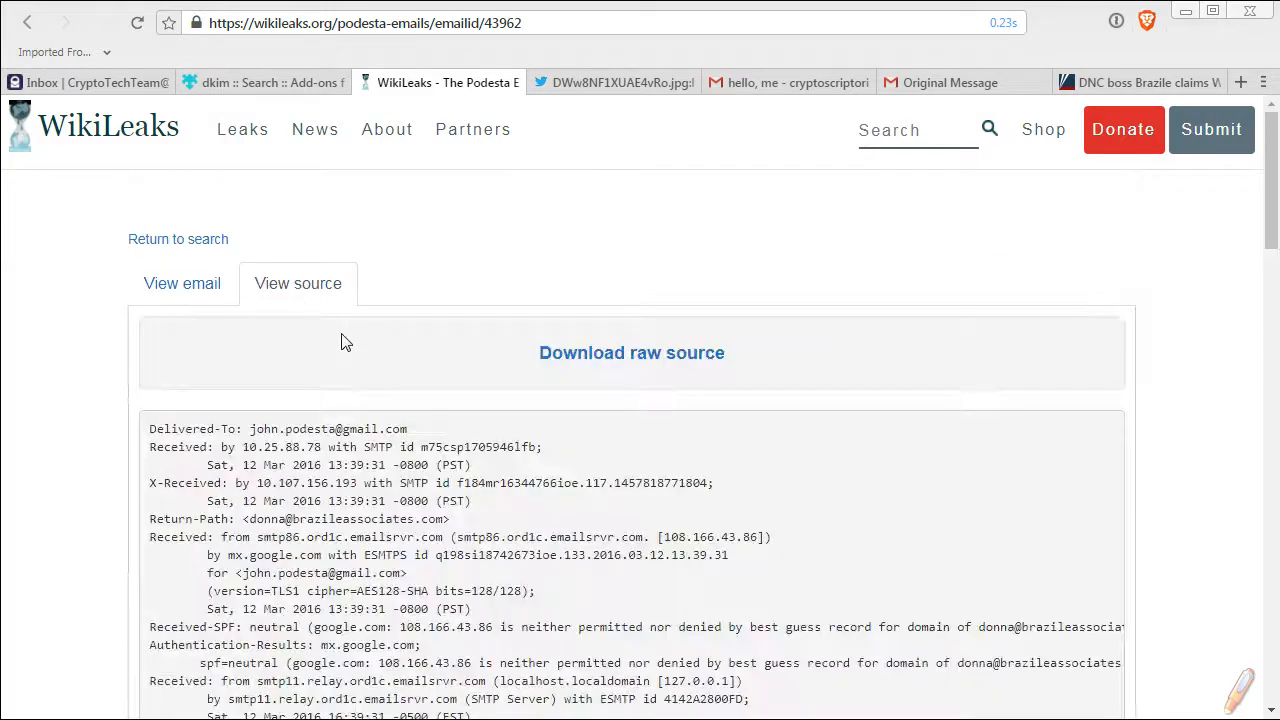
{"action": "scroll", "coordinate": [350, 380], "scroll_direction": "down", "scroll_amount": 5}
{"action": "scroll", "coordinate": [365, 443], "scroll_direction": "down", "scroll_amount": 3}
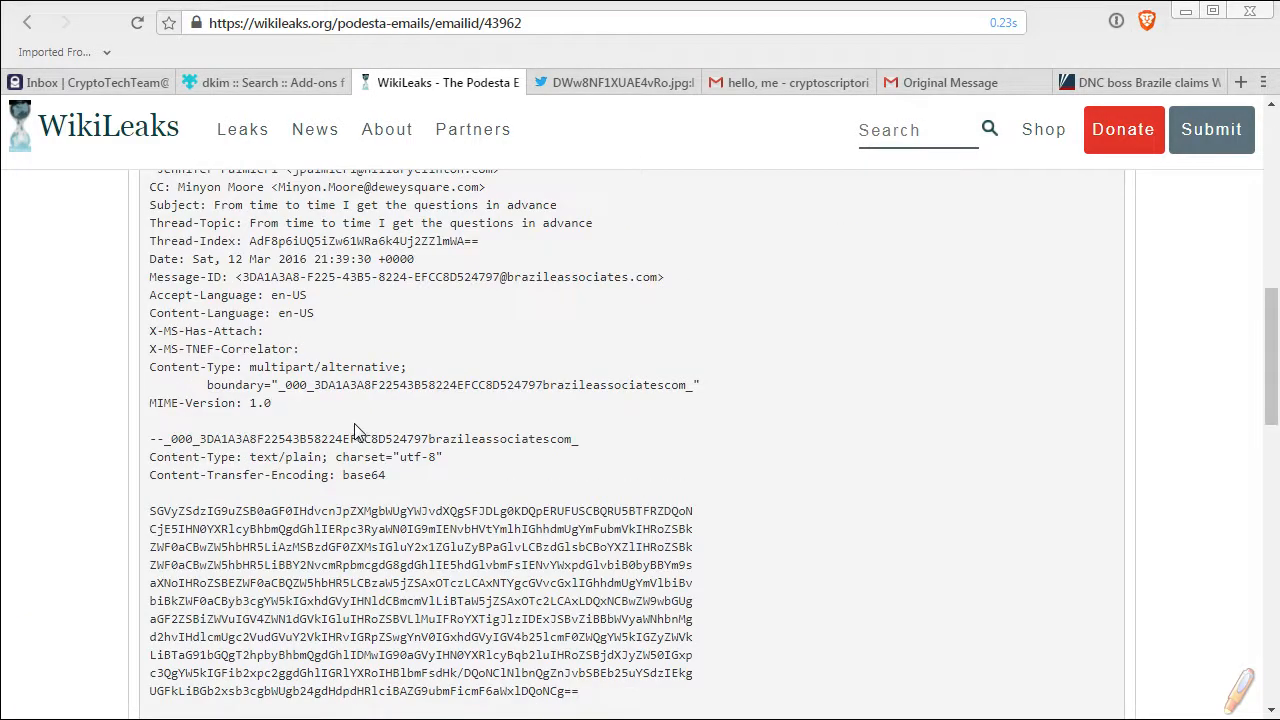
{"action": "scroll", "coordinate": [362, 430], "scroll_direction": "up", "scroll_amount": 7}
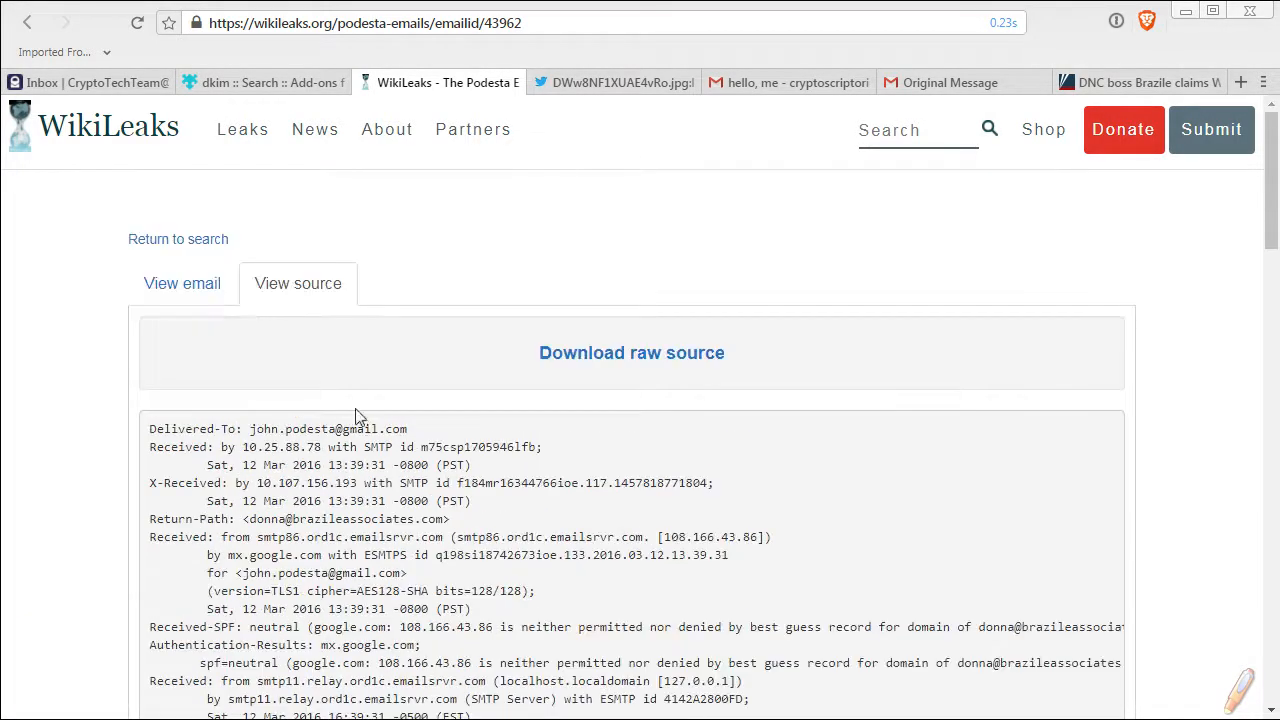
{"action": "left_click", "coordinate": [183, 300]}
{"action": "left_click", "coordinate": [27, 22]}
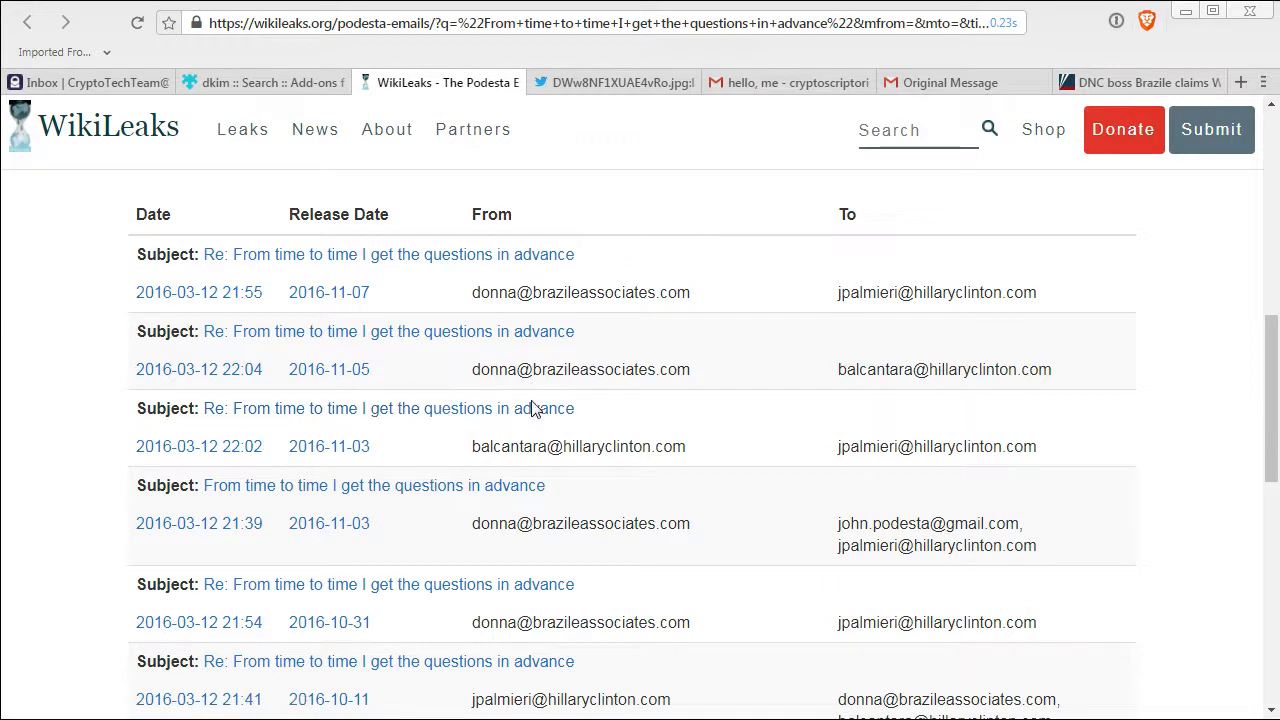
{"action": "scroll", "coordinate": [535, 400], "scroll_direction": "down", "scroll_amount": 2}
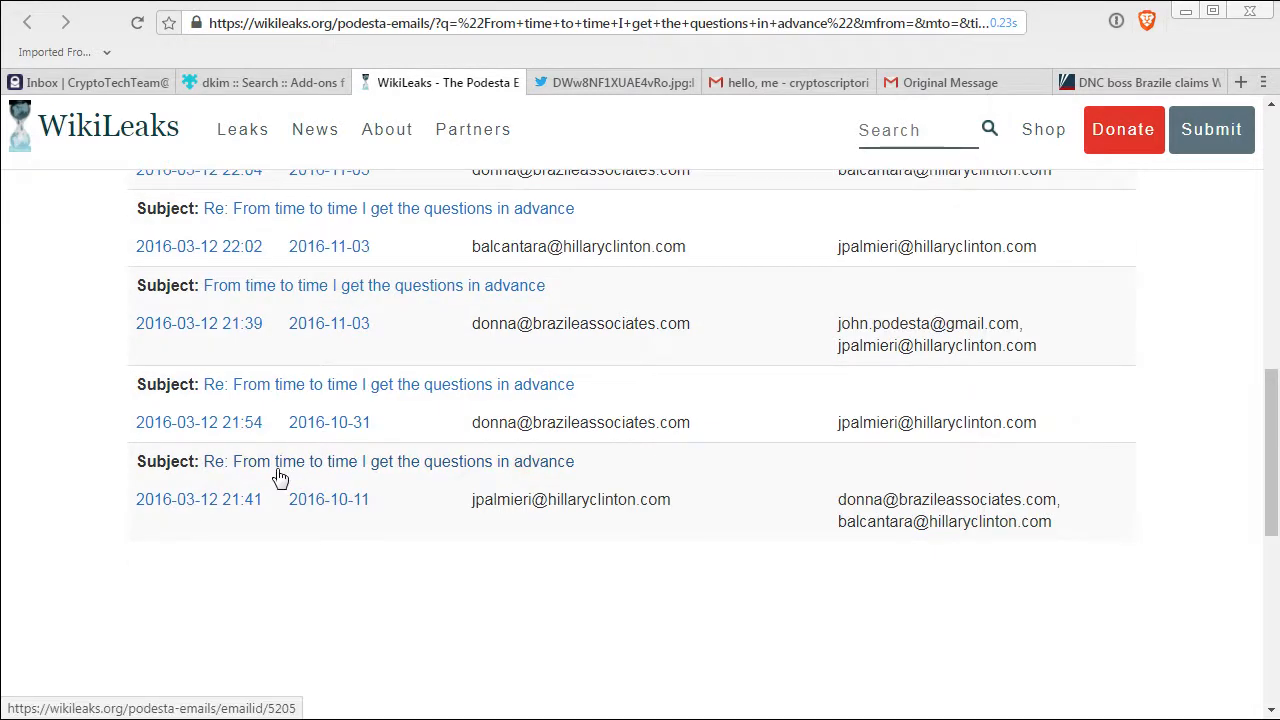
{"action": "left_click", "coordinate": [279, 470]}
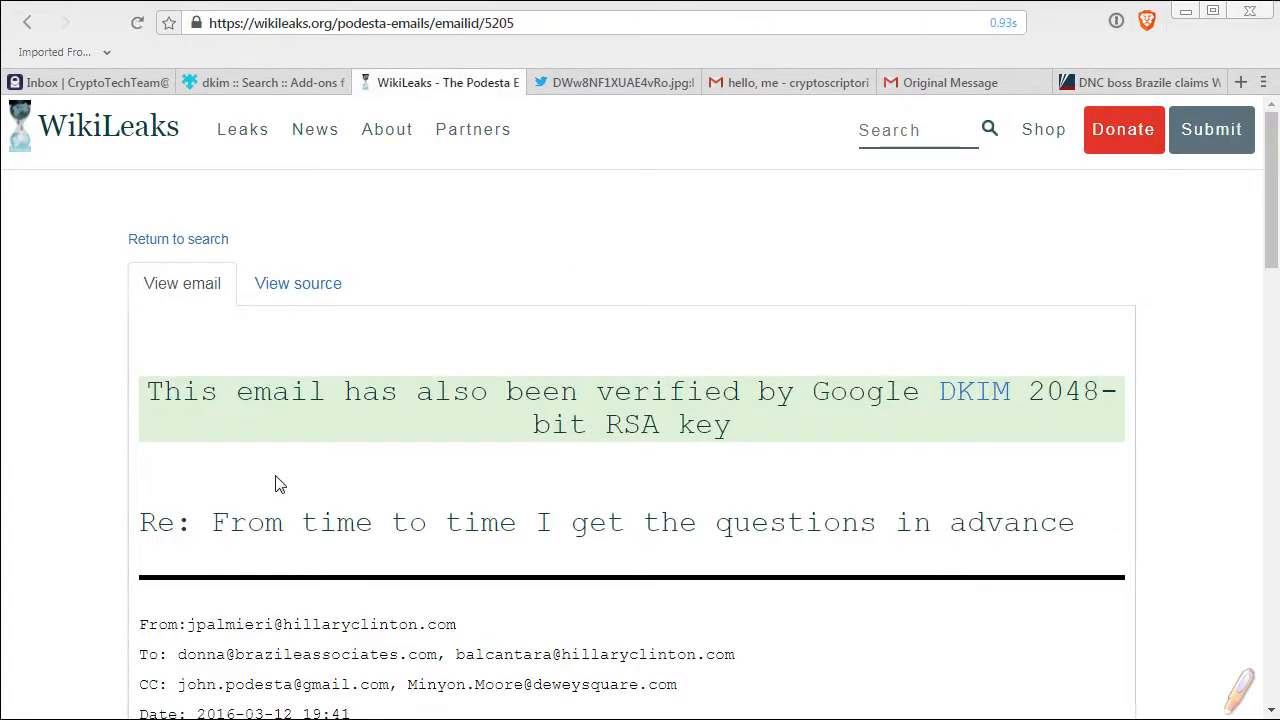
Look through the reply's body, highlight its text including the quoted message, and review the DKIM notice and header details.
{"action": "scroll", "coordinate": [500, 362], "scroll_direction": "down", "scroll_amount": 12}
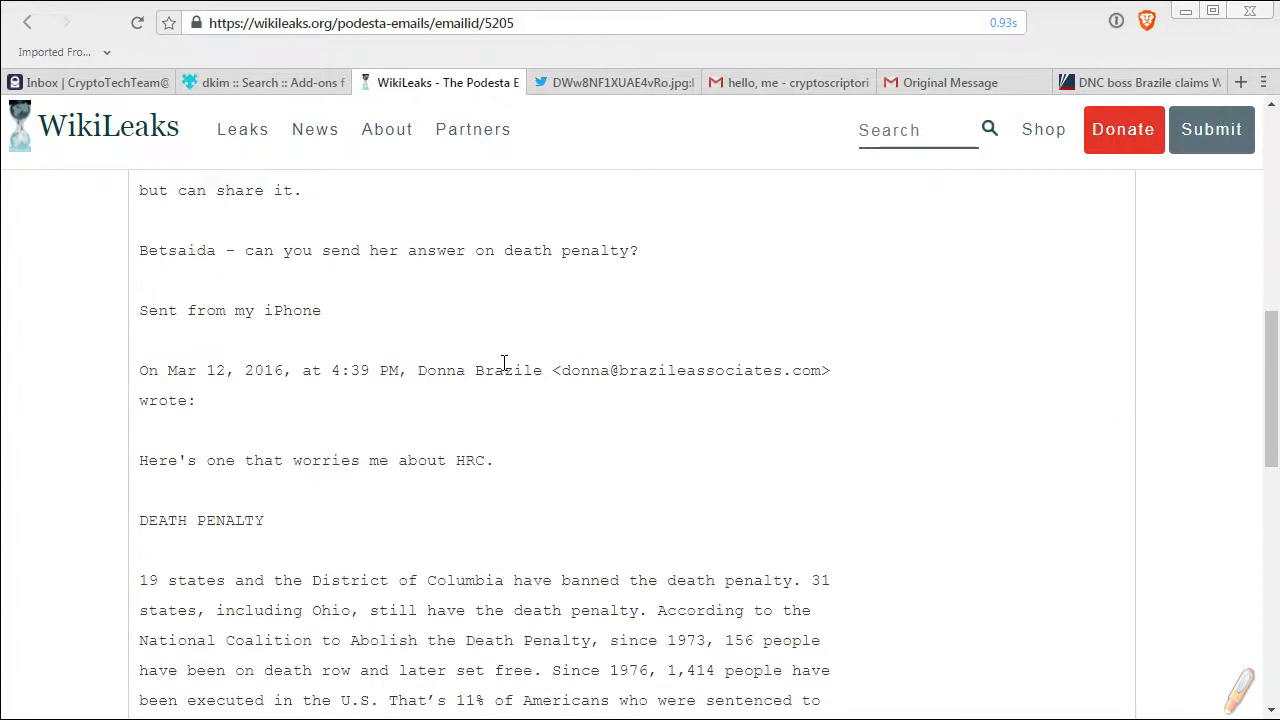
{"action": "scroll", "coordinate": [497, 360], "scroll_direction": "up", "scroll_amount": 2}
{"action": "left_click_drag", "start_coordinate": [170, 258], "coordinate": [757, 581]}
{"action": "scroll", "coordinate": [748, 594], "scroll_direction": "up", "scroll_amount": 8}
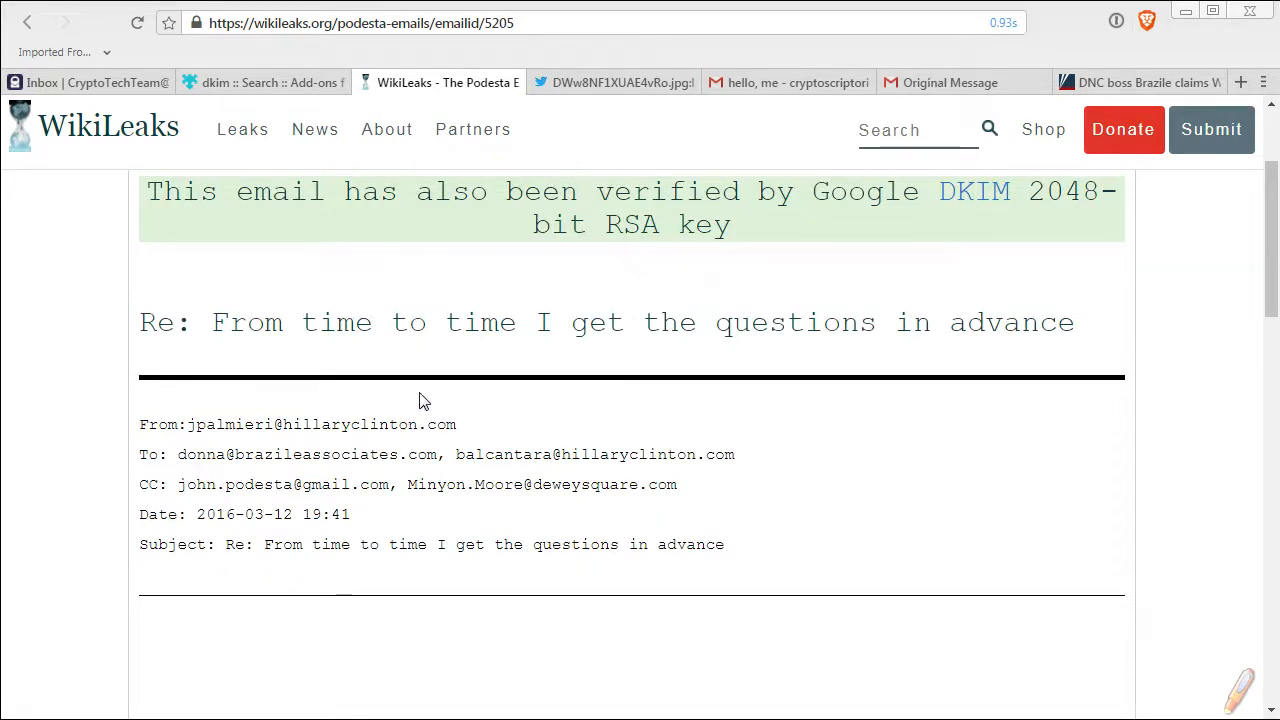
Show the source of the reply and examine its Authentication-Results and DKIM-Signature headers.
{"action": "scroll", "coordinate": [420, 395], "scroll_direction": "up", "scroll_amount": 2}
{"action": "left_click", "coordinate": [311, 283]}
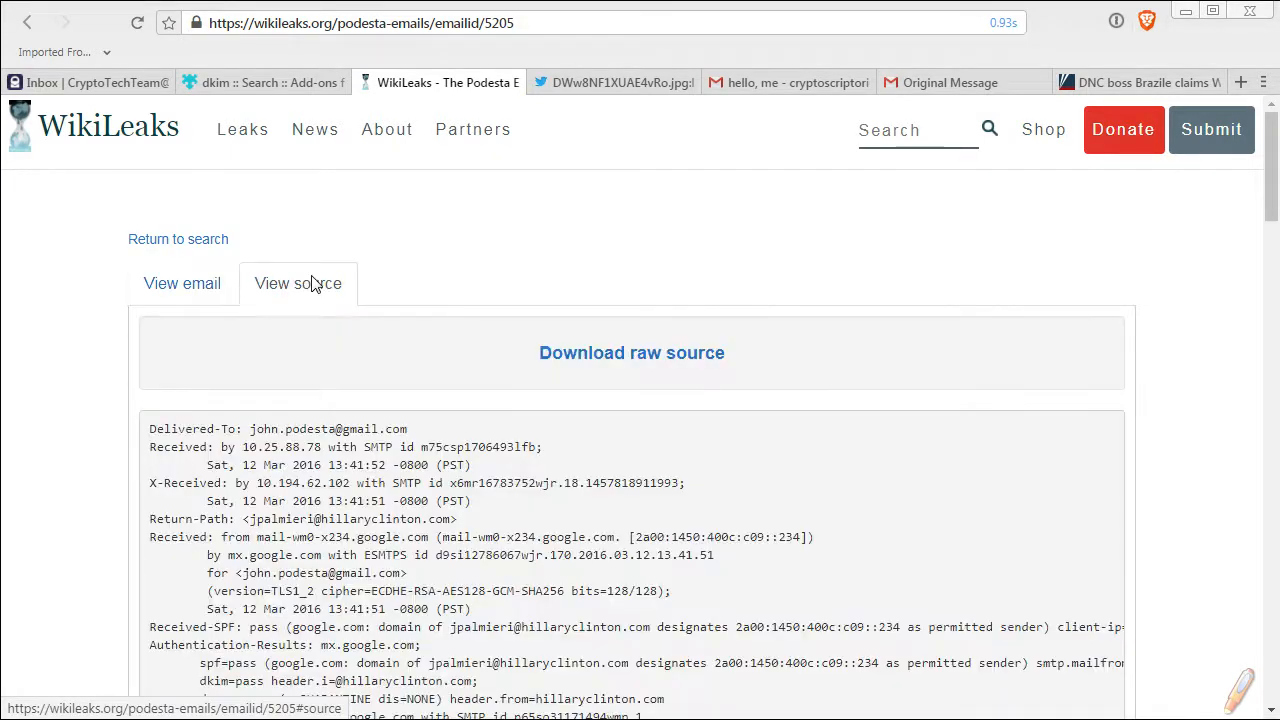
{"action": "scroll", "coordinate": [340, 490], "scroll_direction": "down", "scroll_amount": 3}
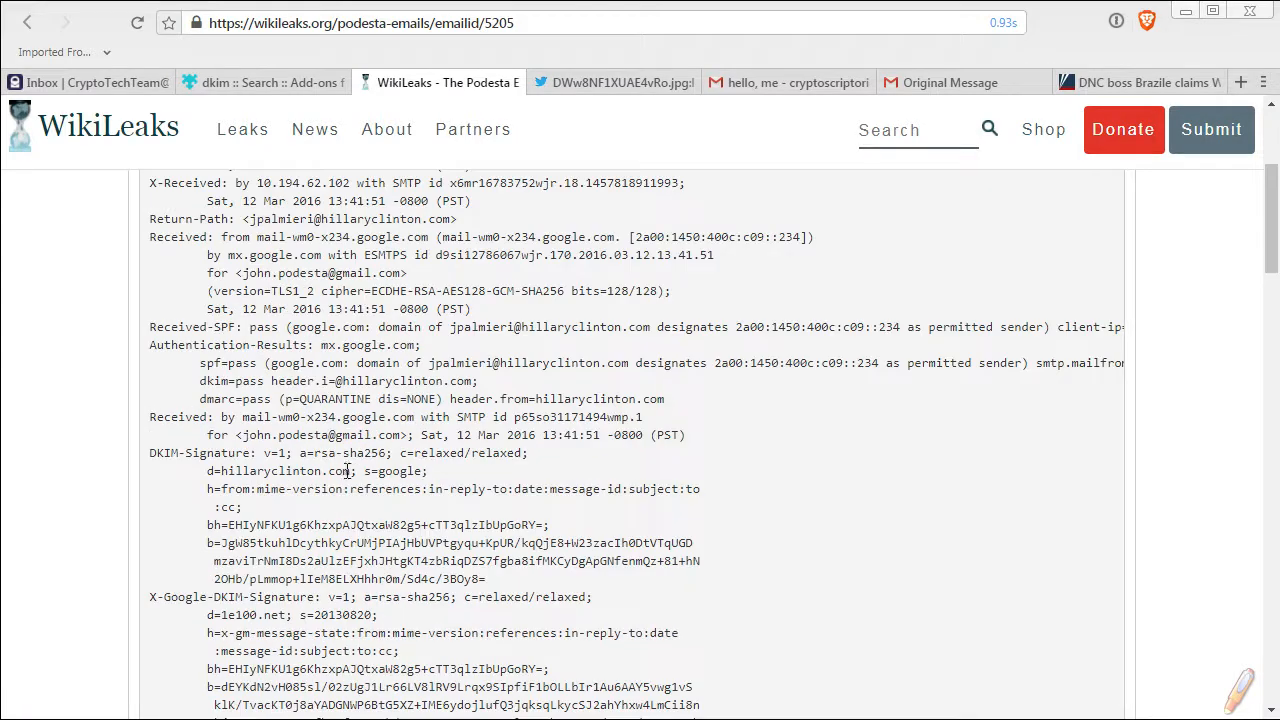